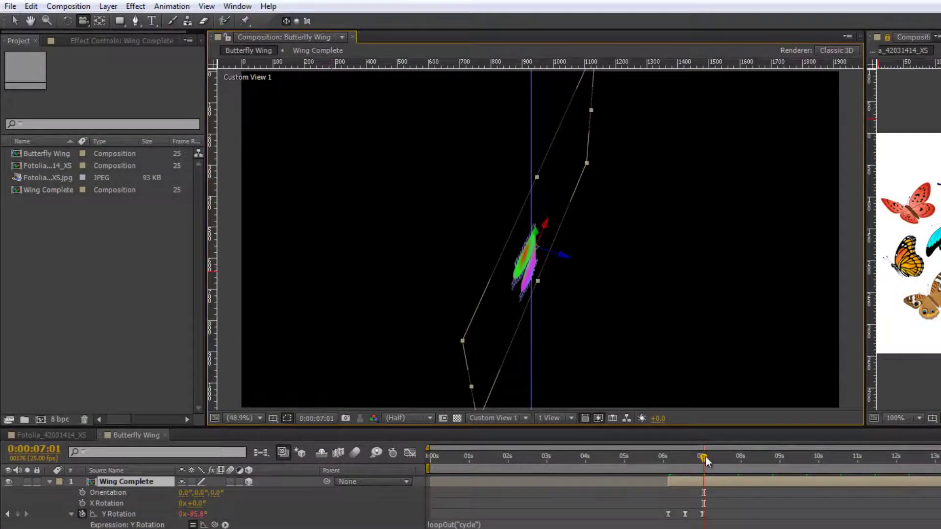
Step: Scrub to check the looping Y Rotation flap, then duplicate the Wing Complete layer
drag(706, 457, 709, 475)
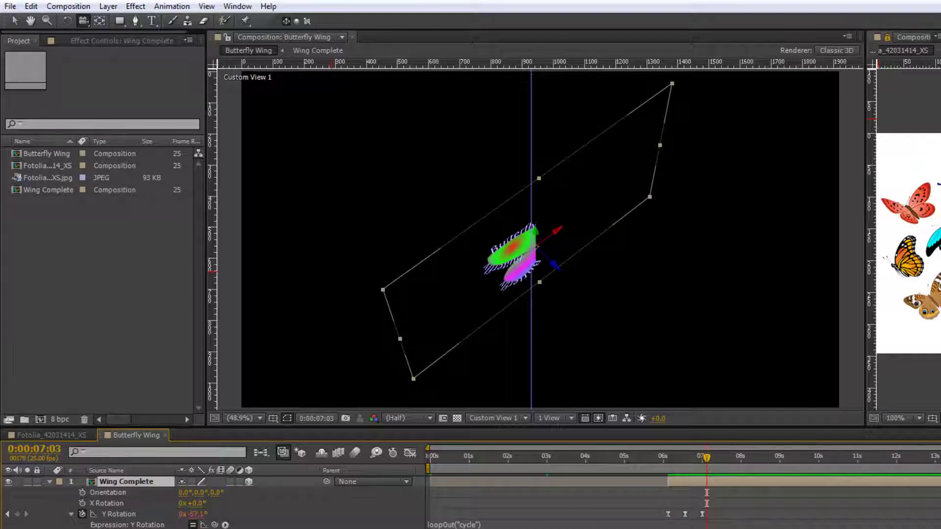
click(50, 481)
key(ctrl+d)
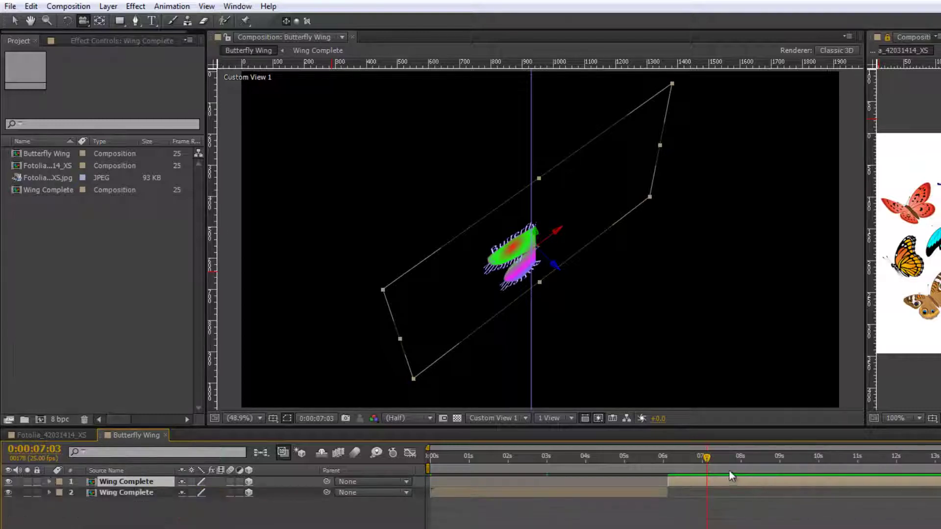
drag(710, 460, 511, 477)
click(639, 493)
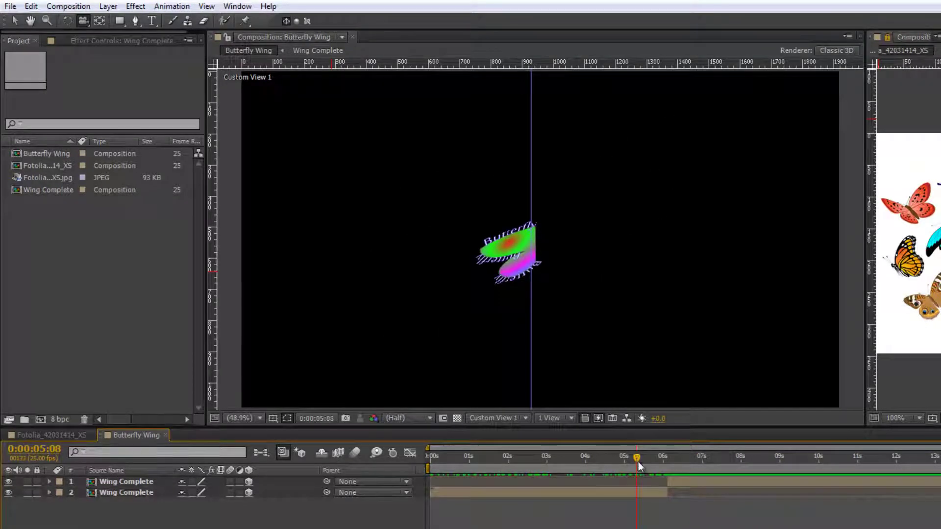
drag(638, 462, 498, 491)
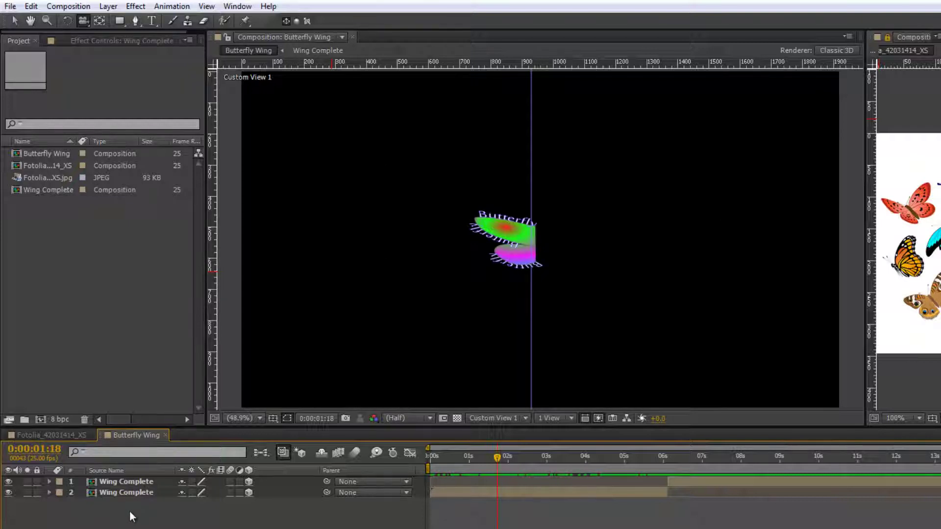
click(132, 493)
shift+click(134, 483)
Step: Pre-compose both Wing Complete layers into a new composition named 'Flapping Wing'
right_click(133, 486)
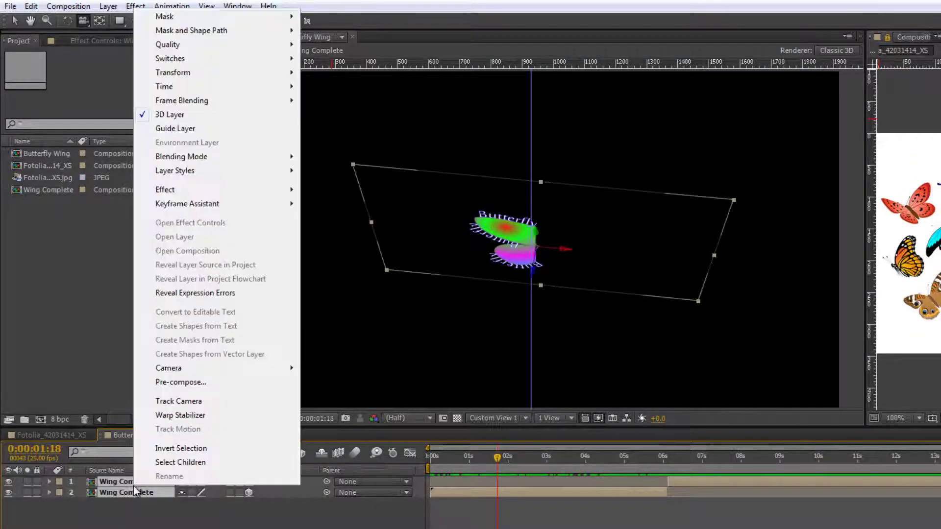
click(186, 379)
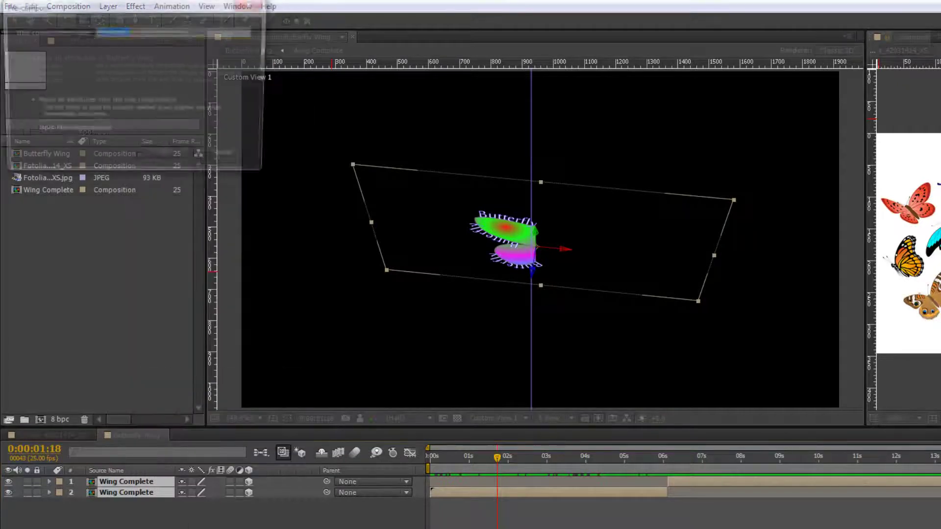
text(Flap)
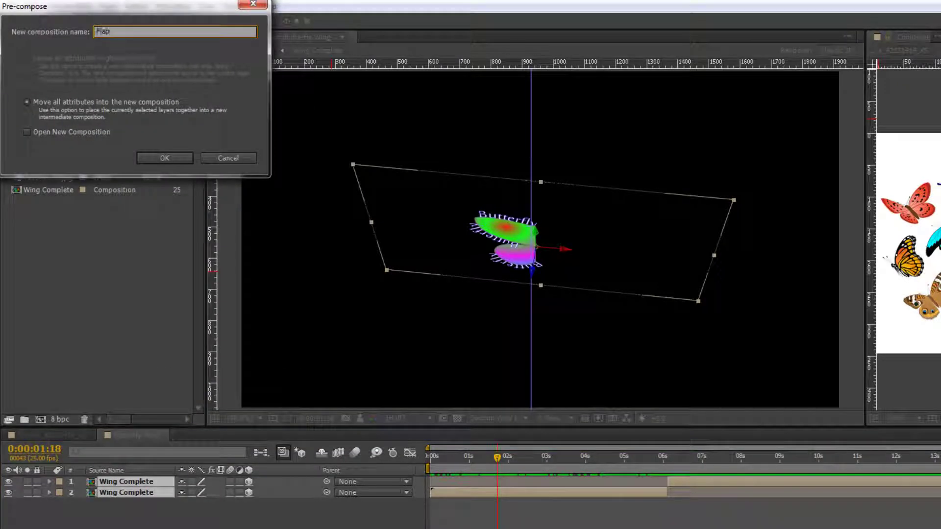
text(ping Wing)
key(Return)
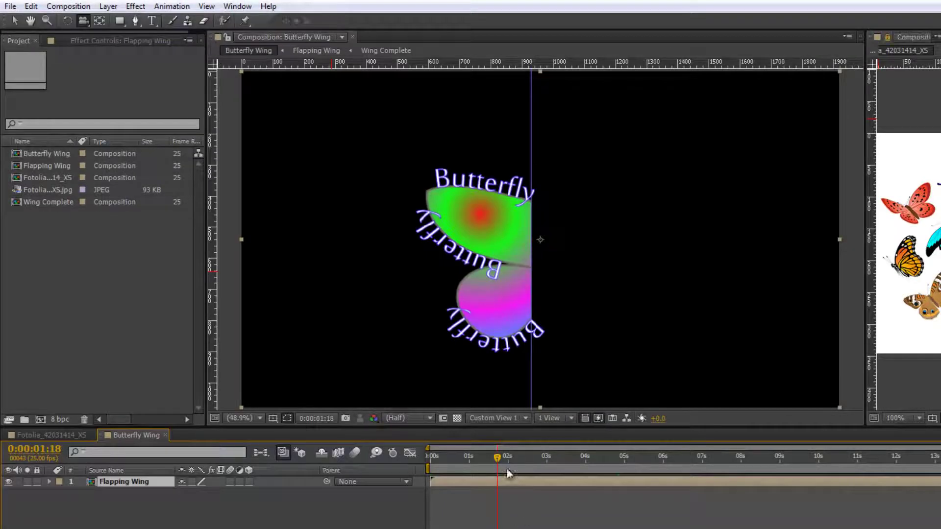
Step: Preview the nested wing, dismiss the camera warning and make Flapping Wing a 3D layer
drag(499, 458, 711, 447)
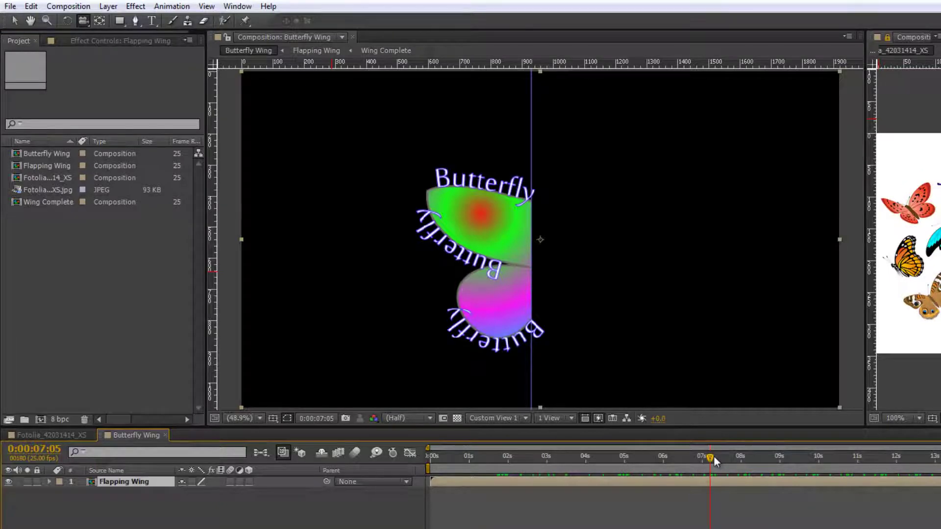
drag(714, 456, 457, 465)
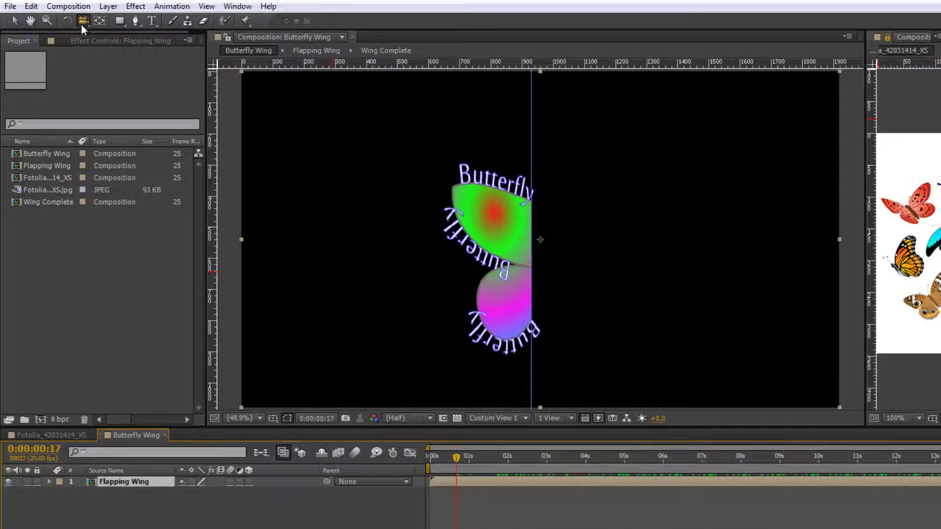
key(ctrl+alt+shift+c)
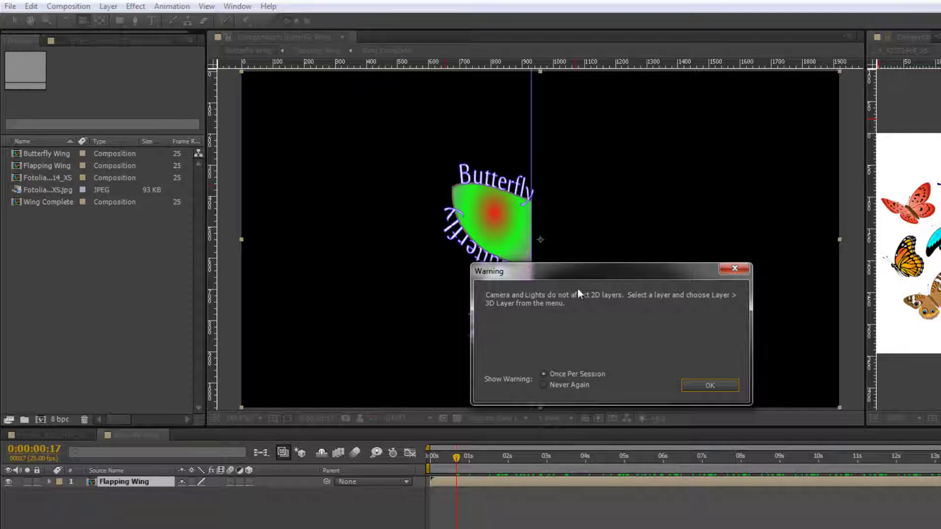
click(708, 385)
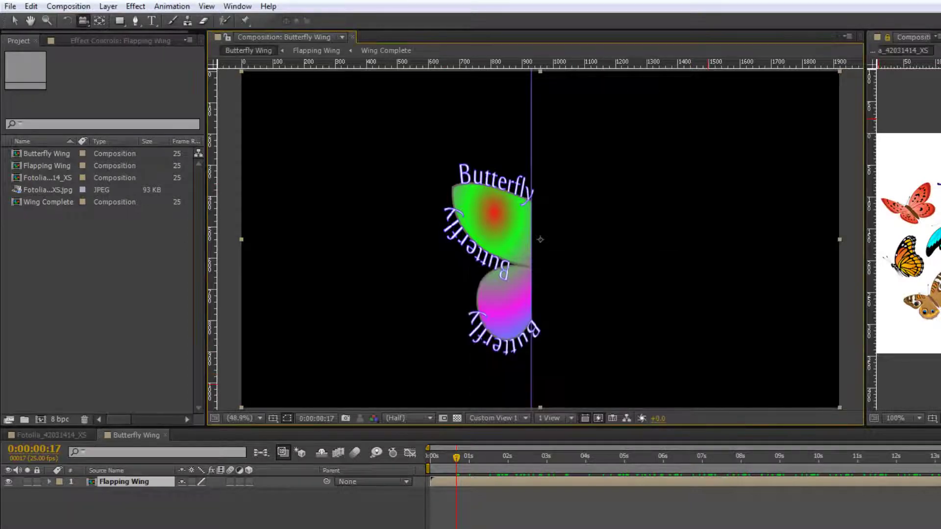
click(249, 482)
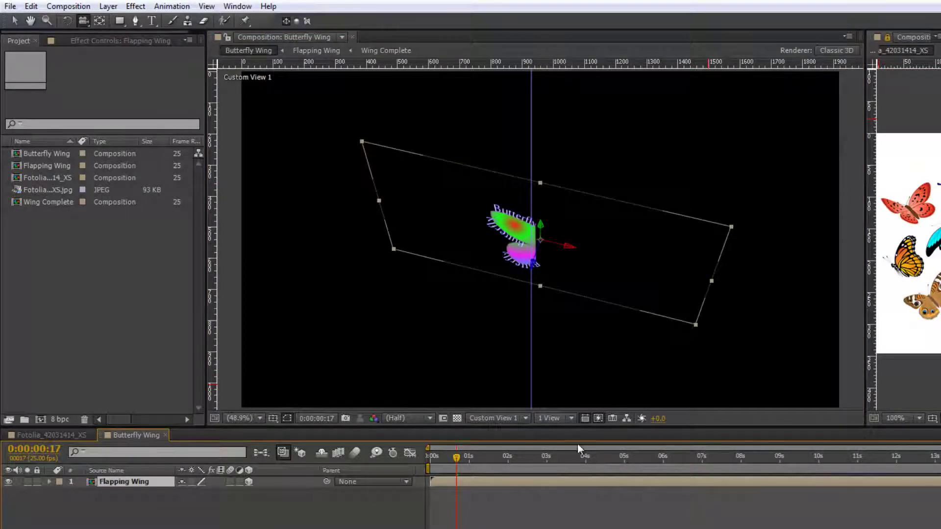
Step: Enable Collapse Transformations on Flapping Wing and scrub the timeline to check the 3D flap
drag(456, 459, 476, 474)
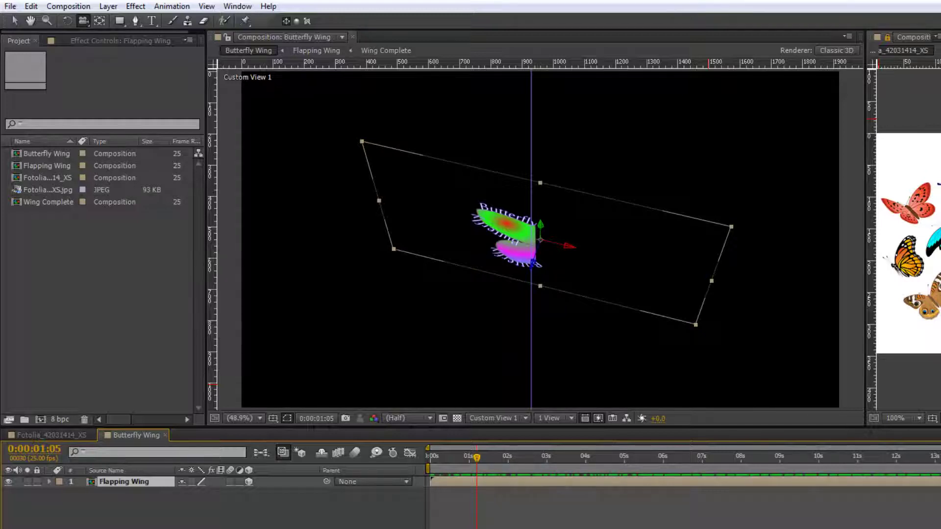
click(191, 483)
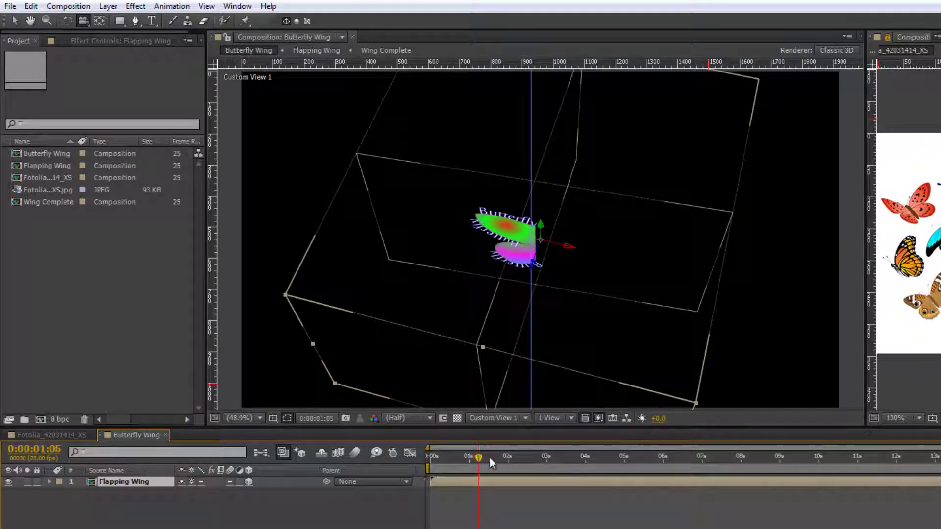
drag(490, 457, 544, 469)
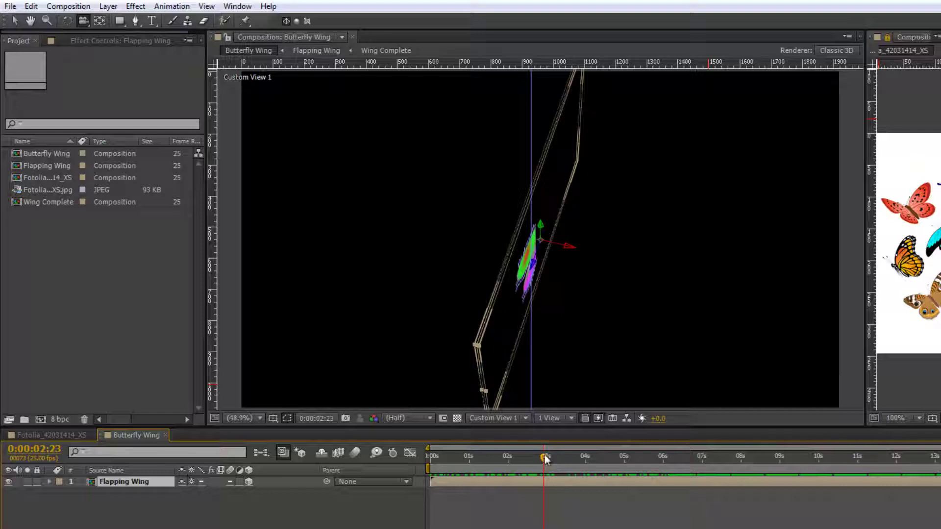
drag(545, 457, 564, 464)
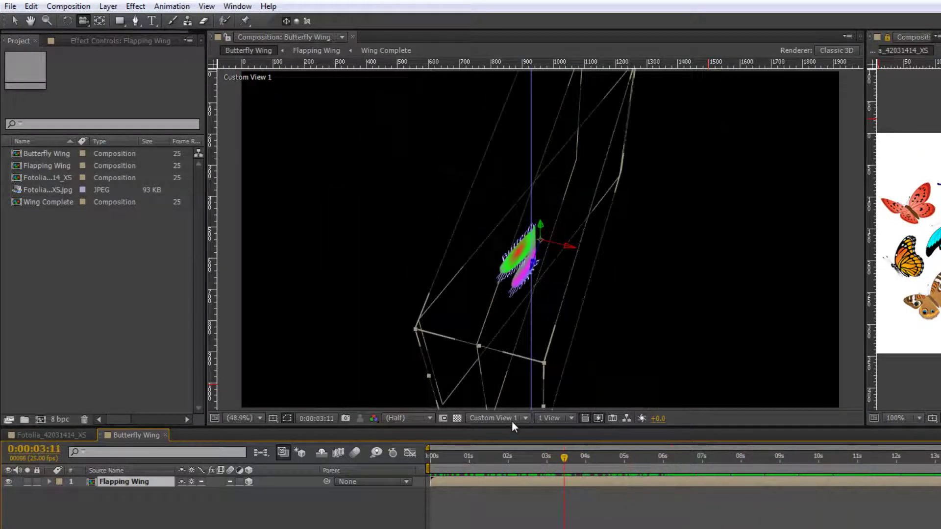
Step: Set the 3D View to Active Camera and rewind to 0:00:00:00
click(514, 418)
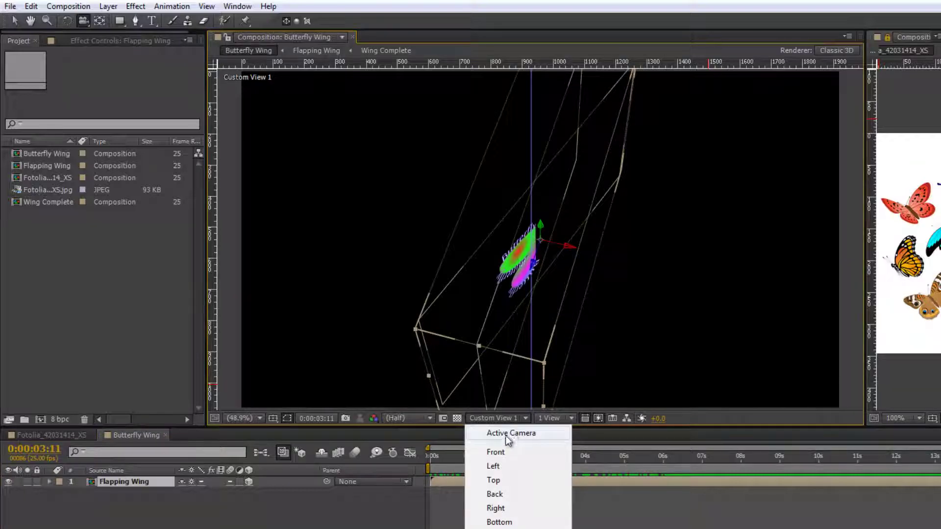
click(508, 441)
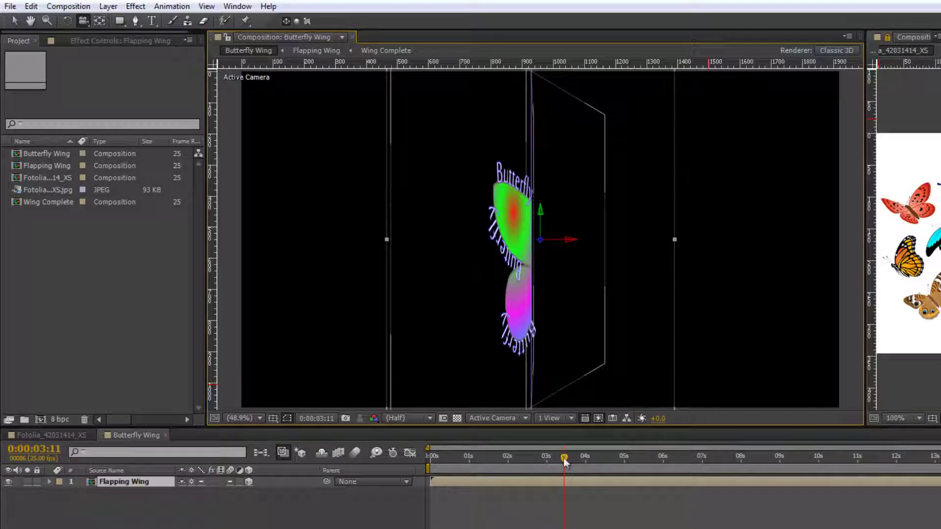
drag(564, 463, 480, 469)
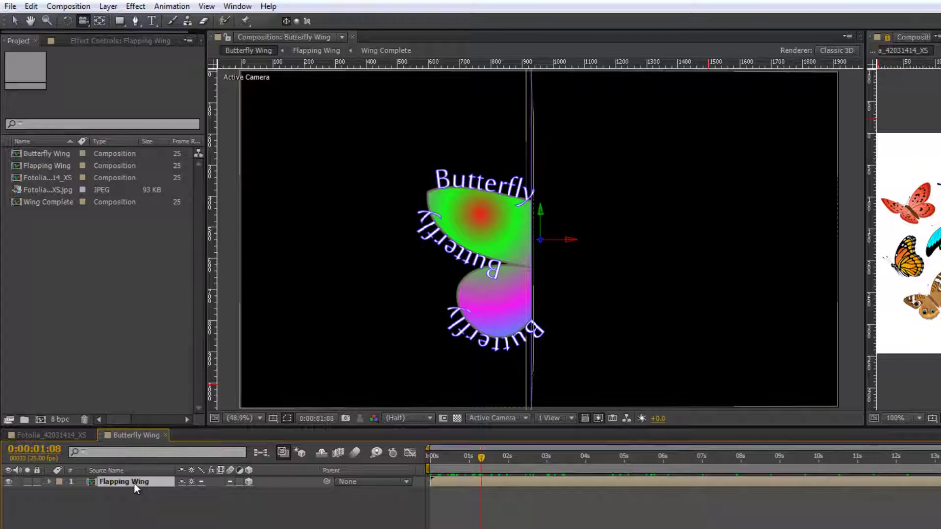
Step: Duplicate the Flapping Wing layer and flip the copy horizontally to mirror the wing
click(30, 7)
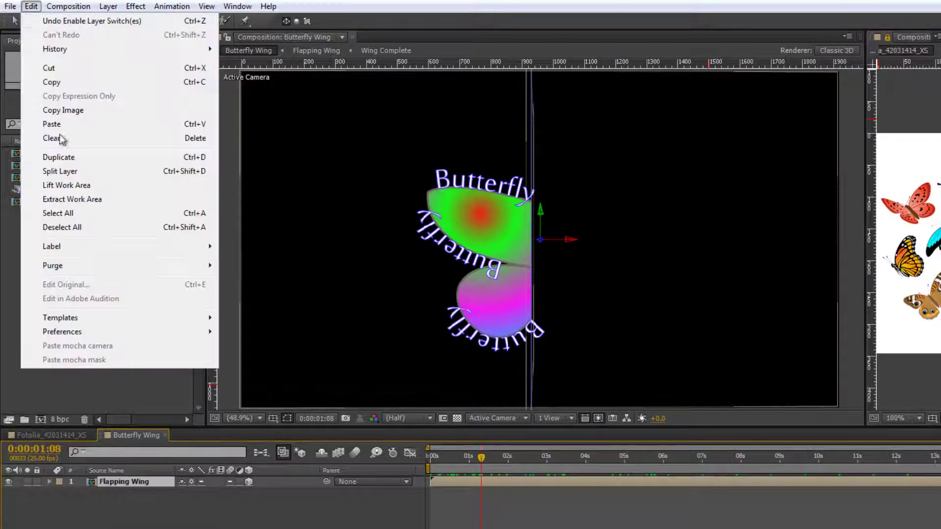
click(58, 157)
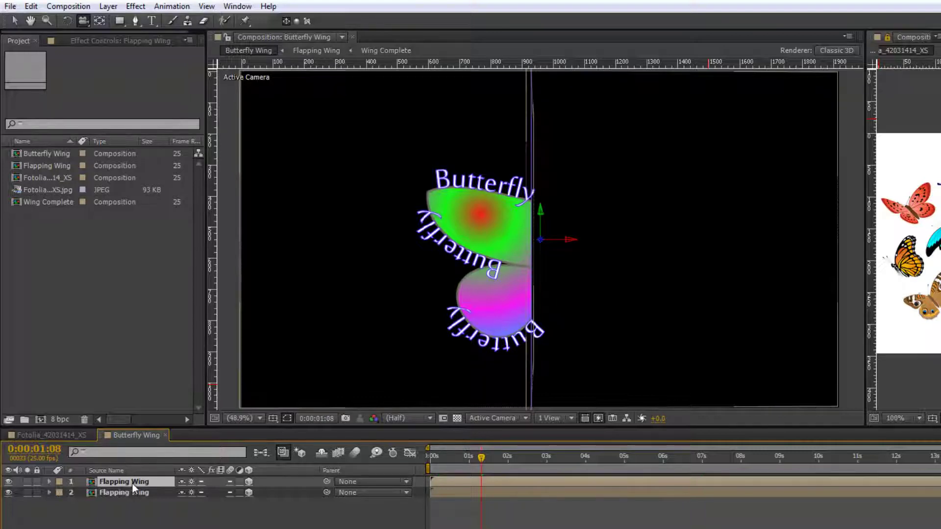
right_click(132, 484)
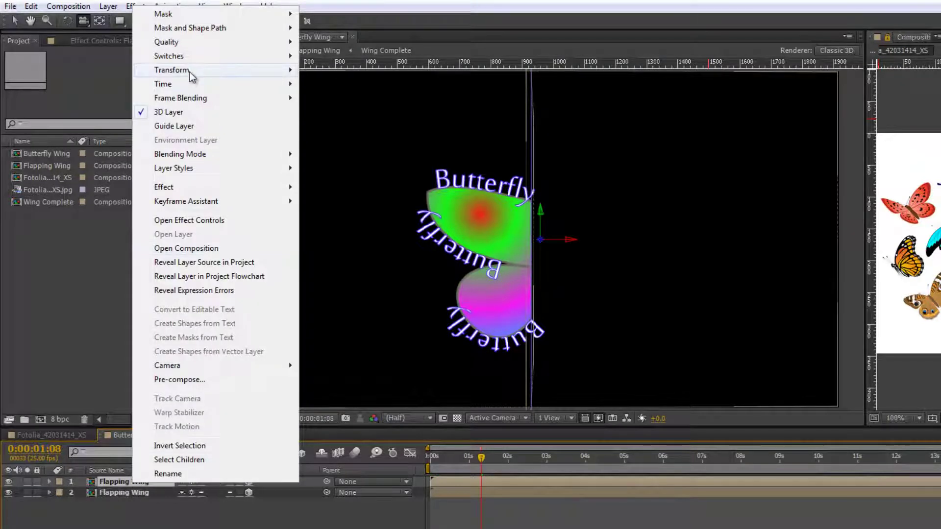
mouse_move(189, 72)
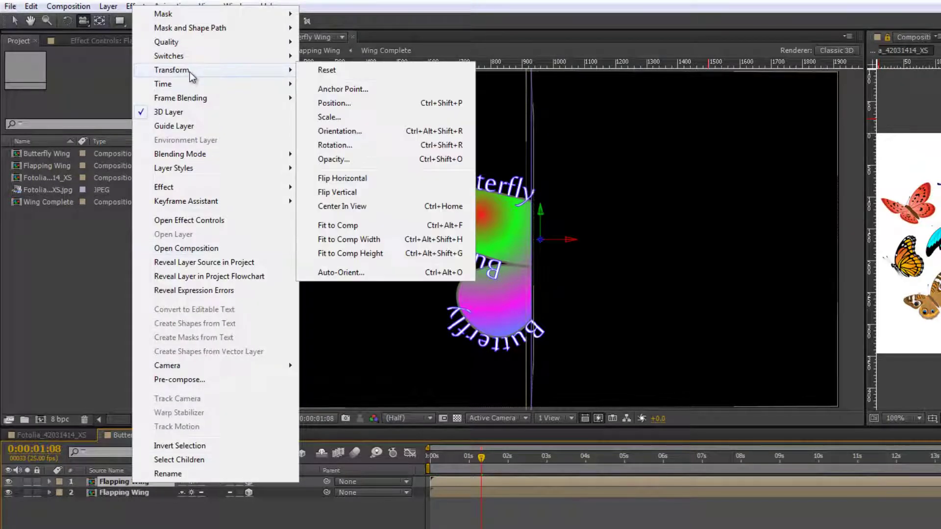
click(352, 183)
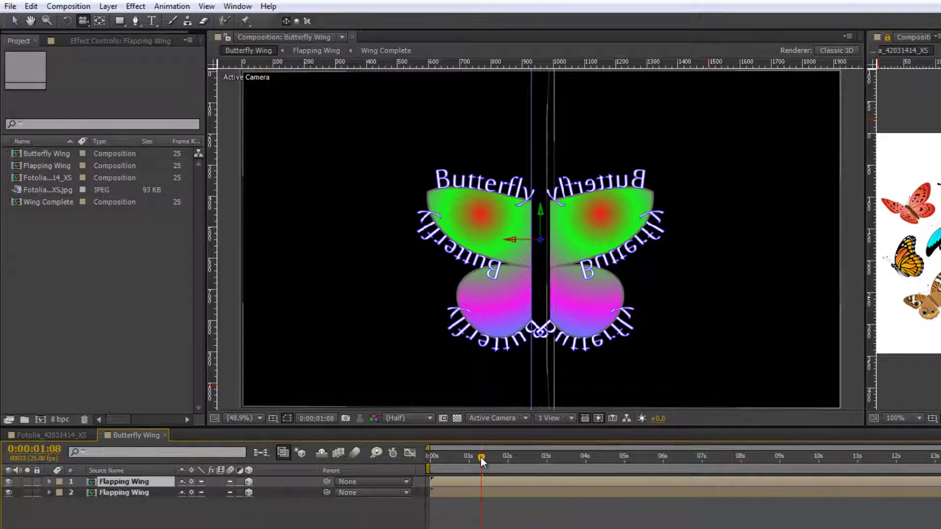
drag(481, 457, 545, 469)
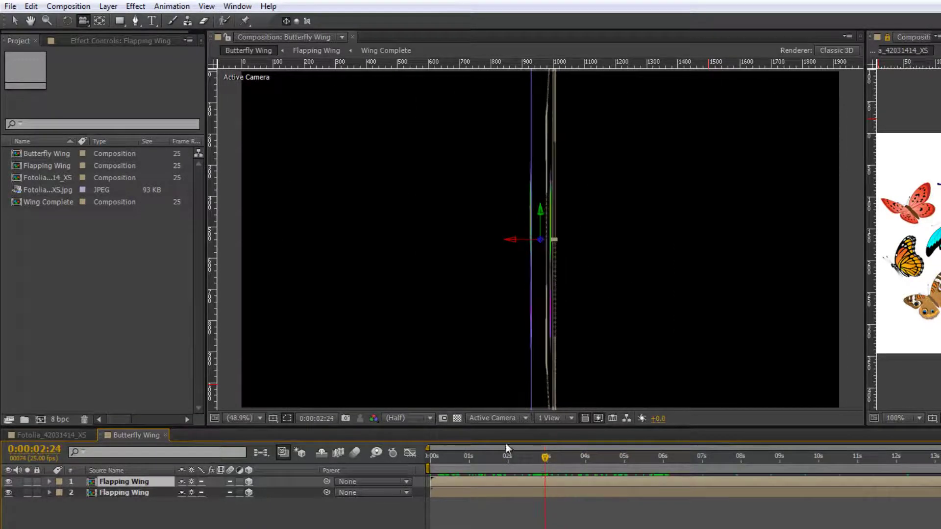
click(519, 419)
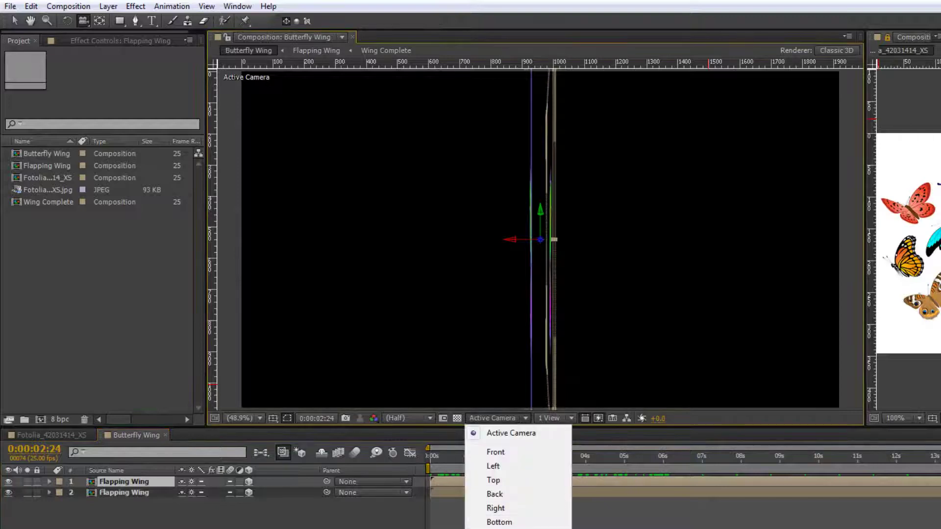
click(527, 527)
drag(546, 461, 677, 456)
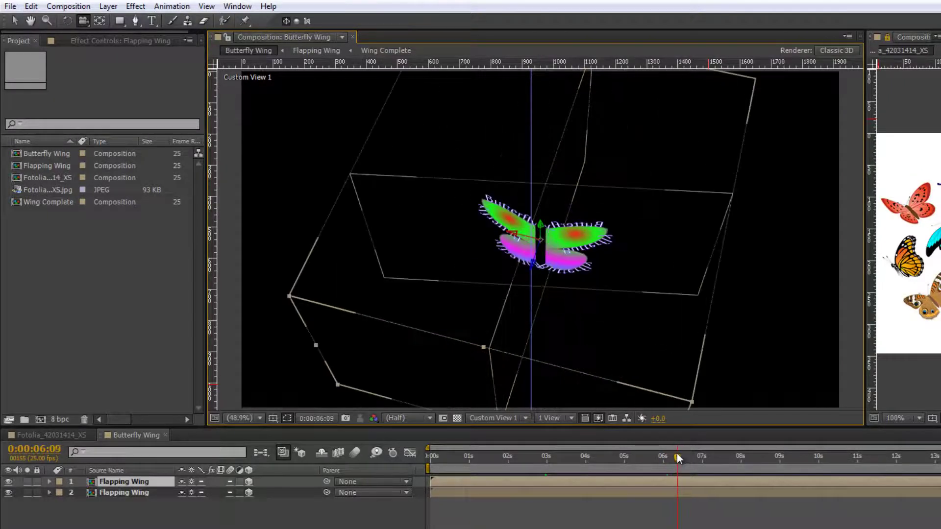
click(524, 419)
click(512, 434)
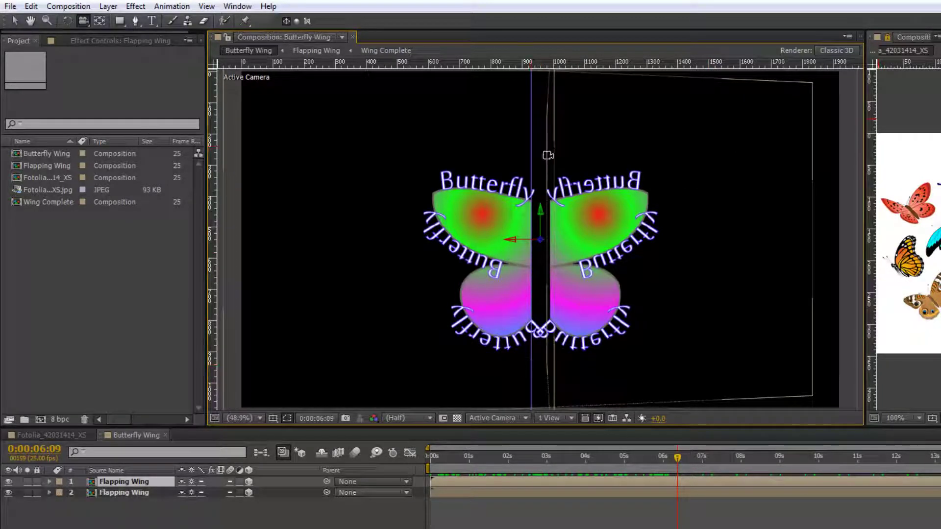
Step: Shift the top Flapping Wing layer's Position X from 960 to 1008, then deselect all layers
click(157, 480)
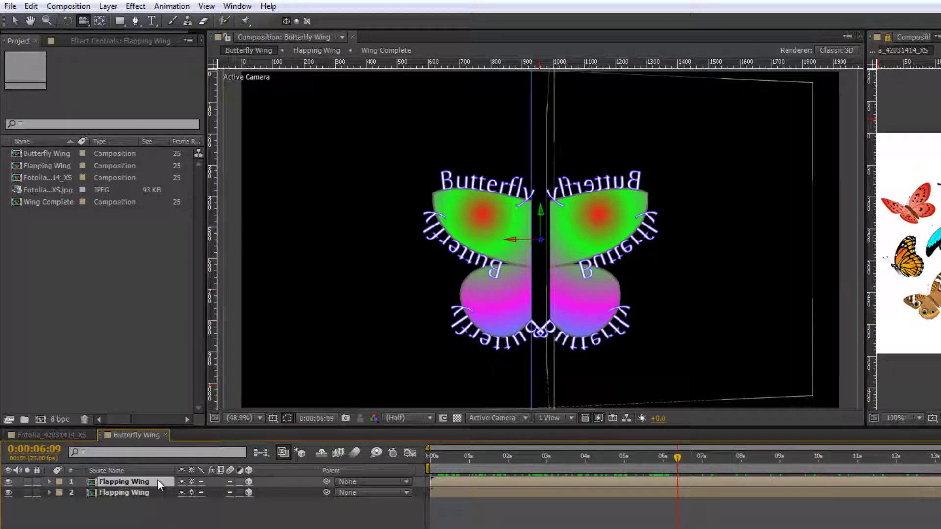
key(p)
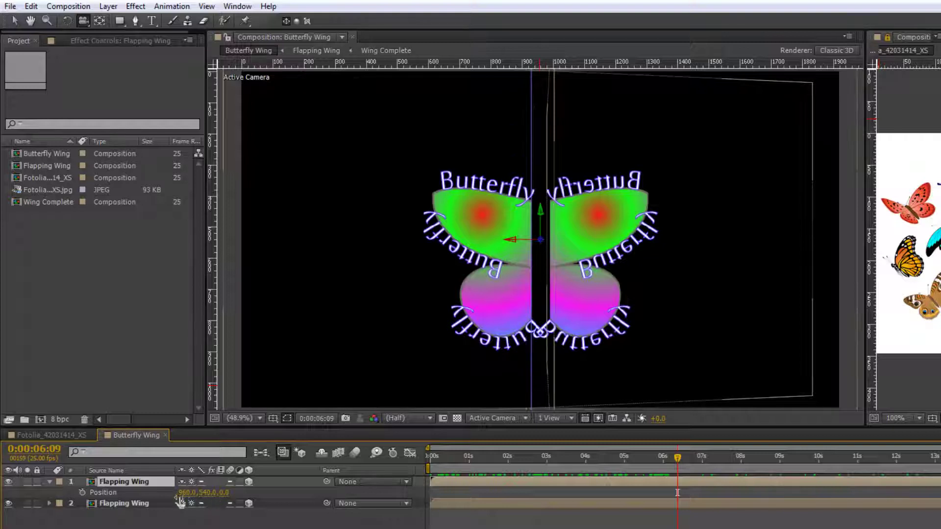
drag(185, 492, 208, 491)
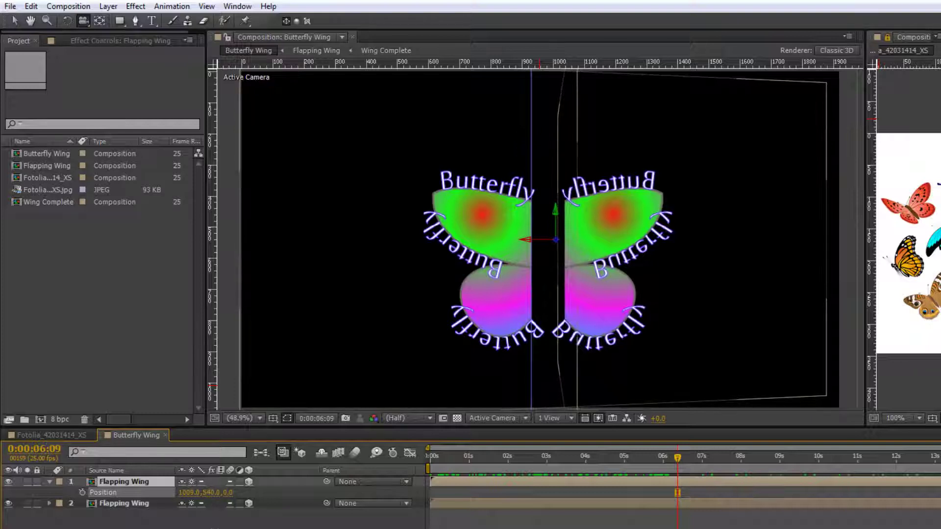
click(677, 492)
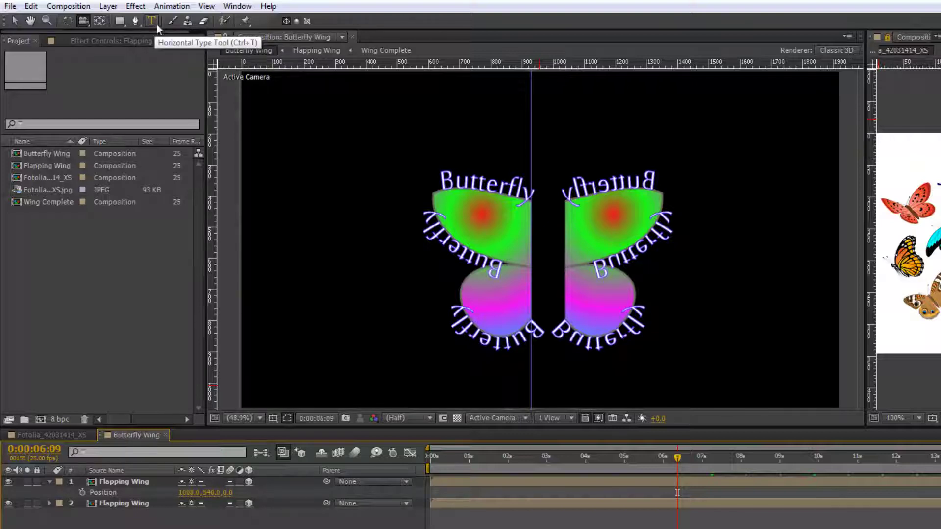
Step: Add a vertical 'TEXT' layer above the wings and open its Fill Color picker
drag(157, 23, 235, 34)
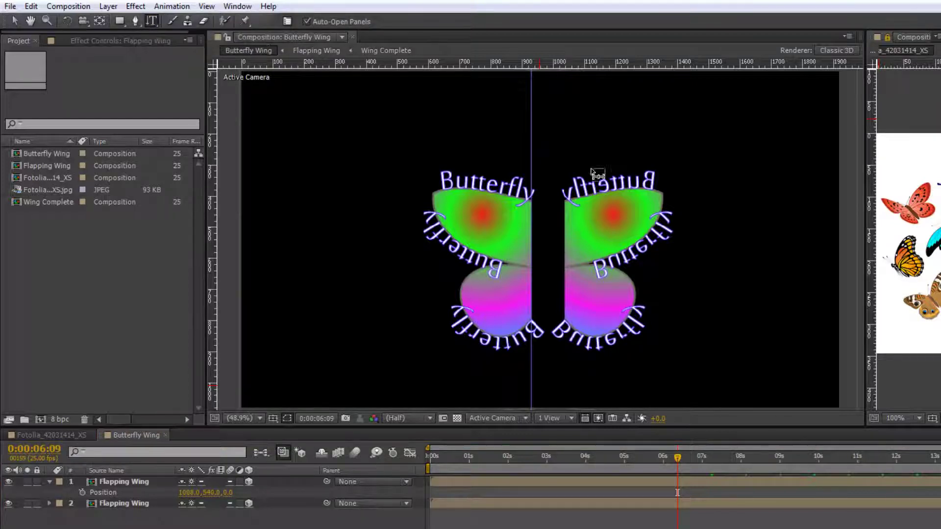
click(549, 169)
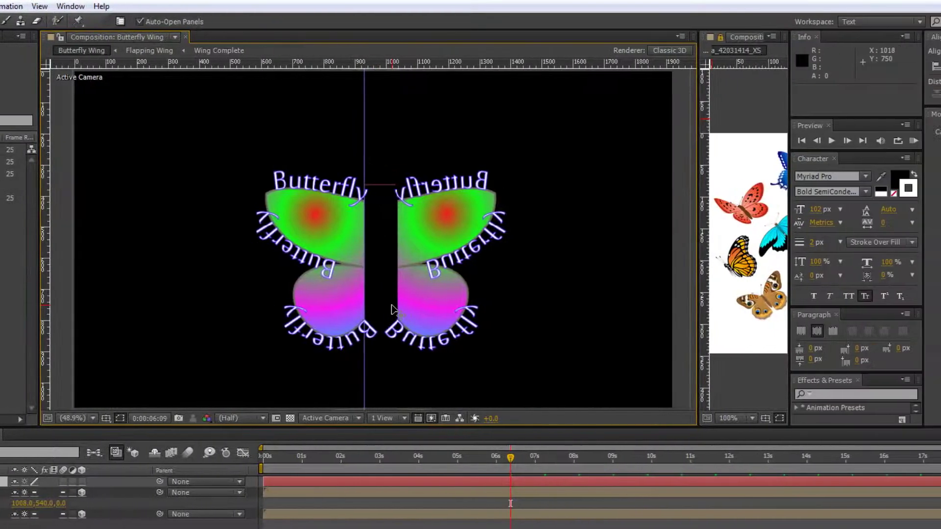
text(TEXT)
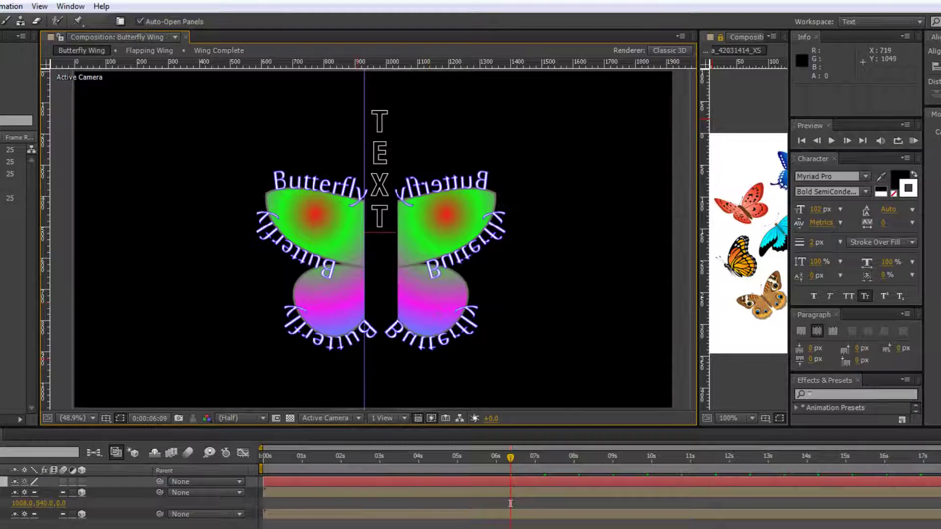
key(KP_Enter)
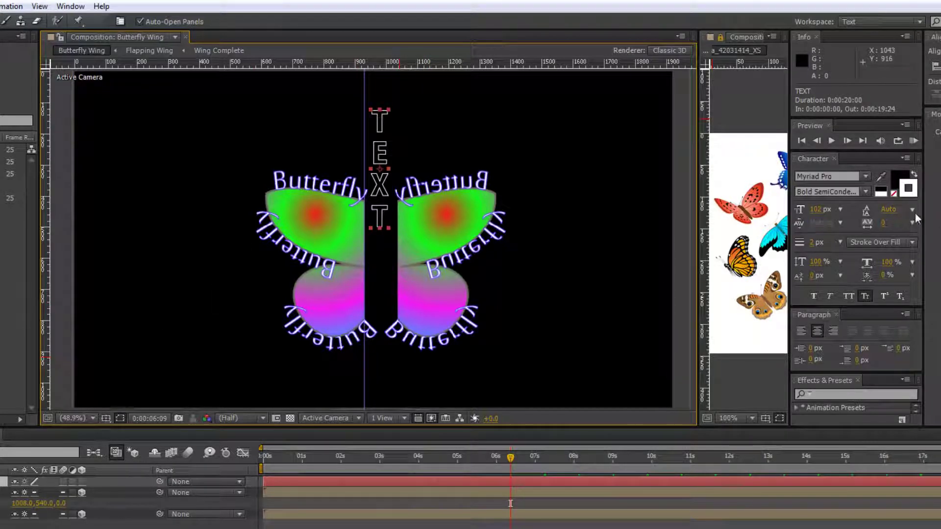
click(901, 181)
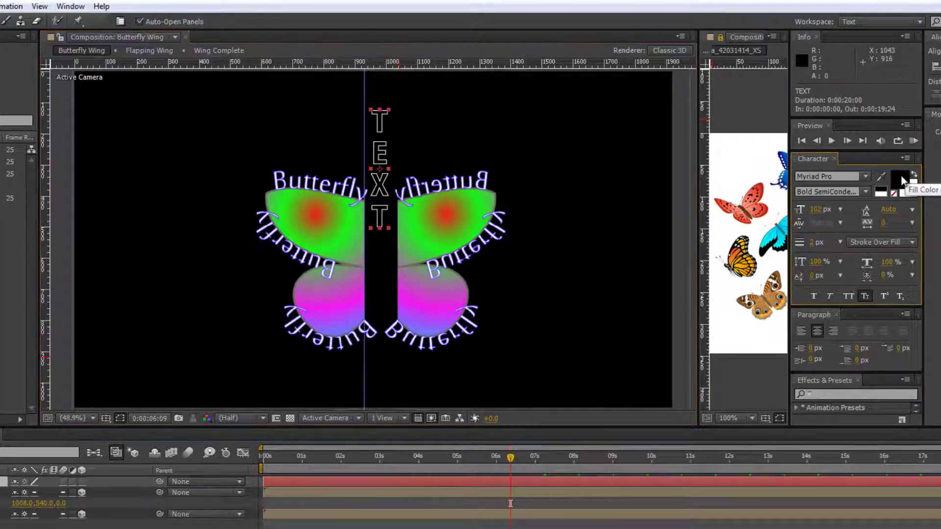
click(902, 181)
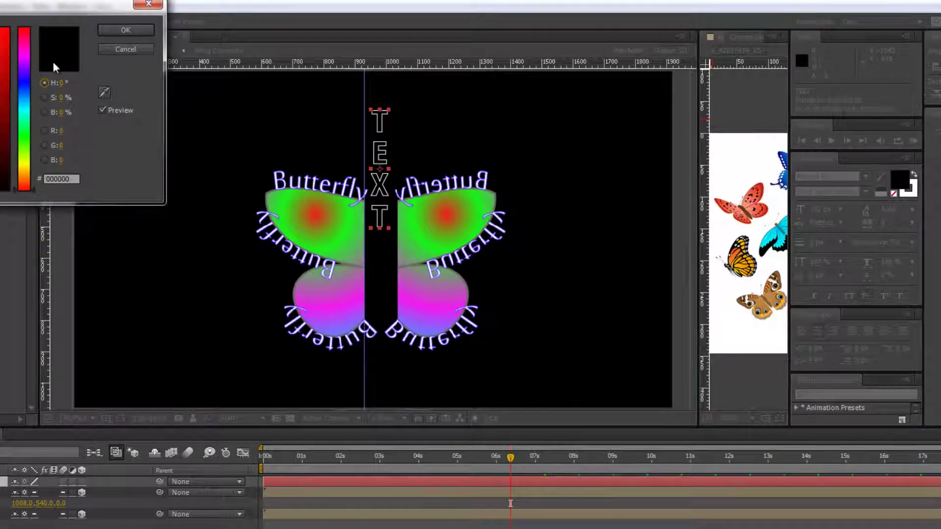
Step: Eyedropper the wing's red centre as the TEXT fill colour
click(104, 92)
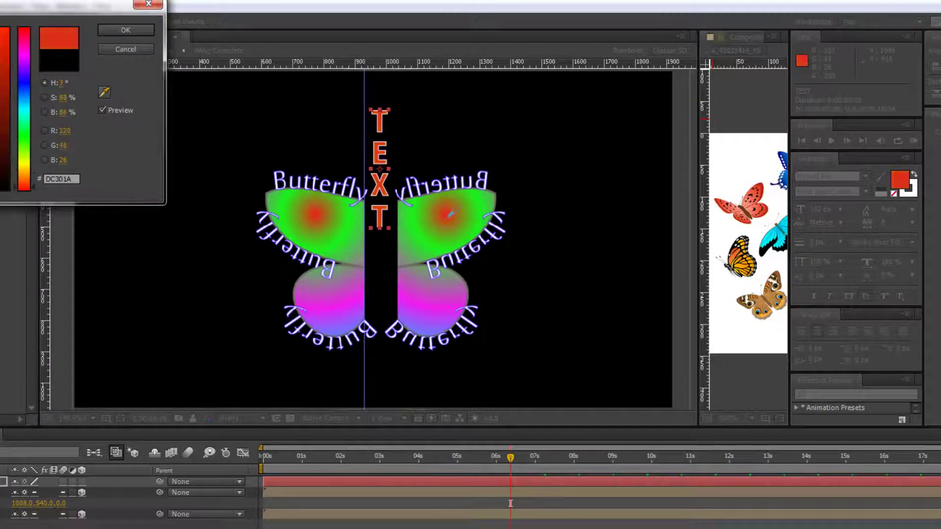
click(449, 214)
click(126, 30)
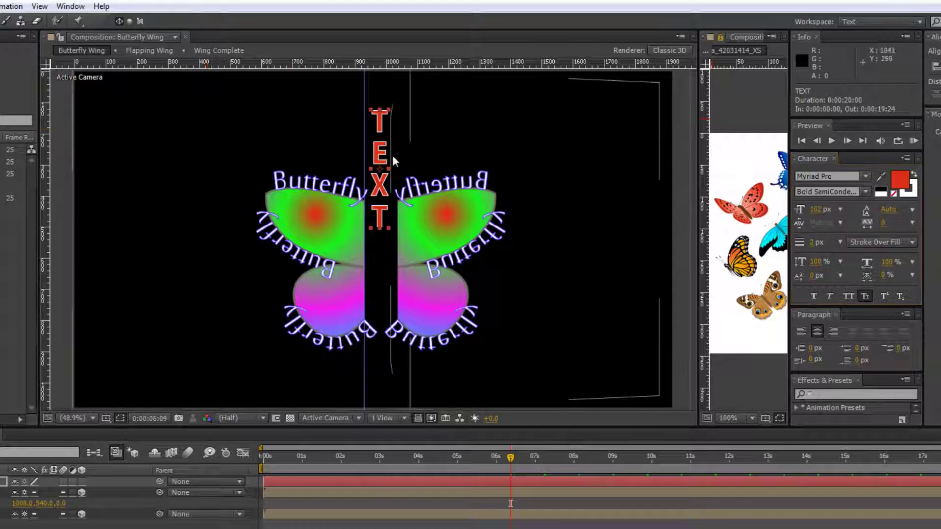
Step: Move TEXT onto the butterfly's body, size it to 145 px and stretch it taller
drag(384, 159, 386, 250)
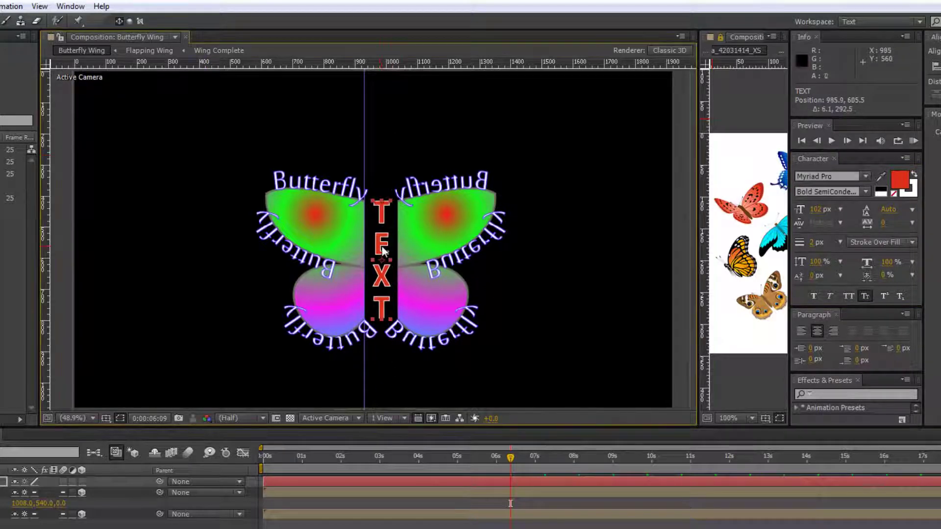
key(ctrl+t)
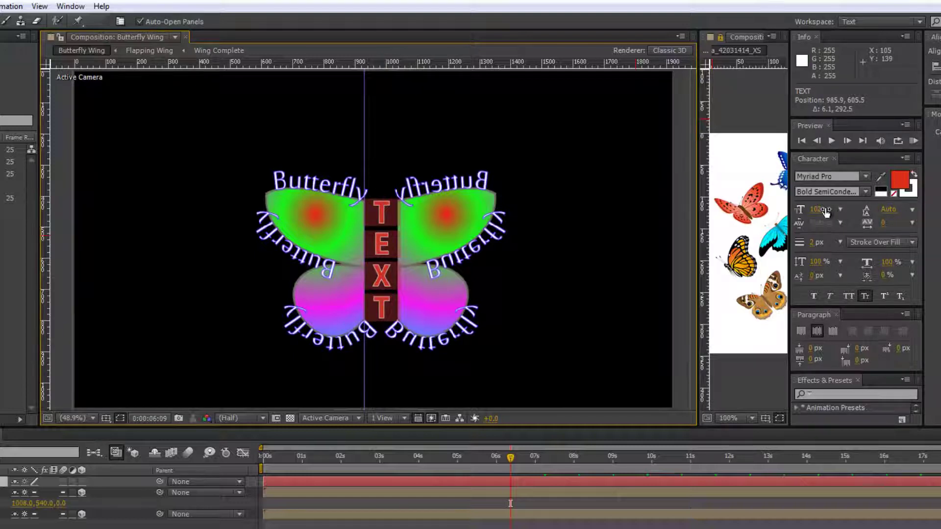
drag(824, 211, 846, 195)
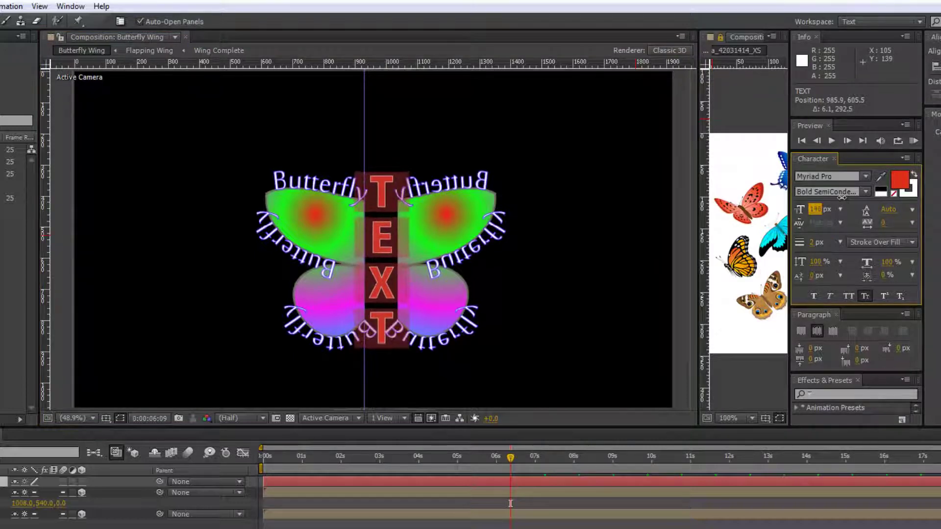
click(816, 261)
drag(821, 259, 822, 258)
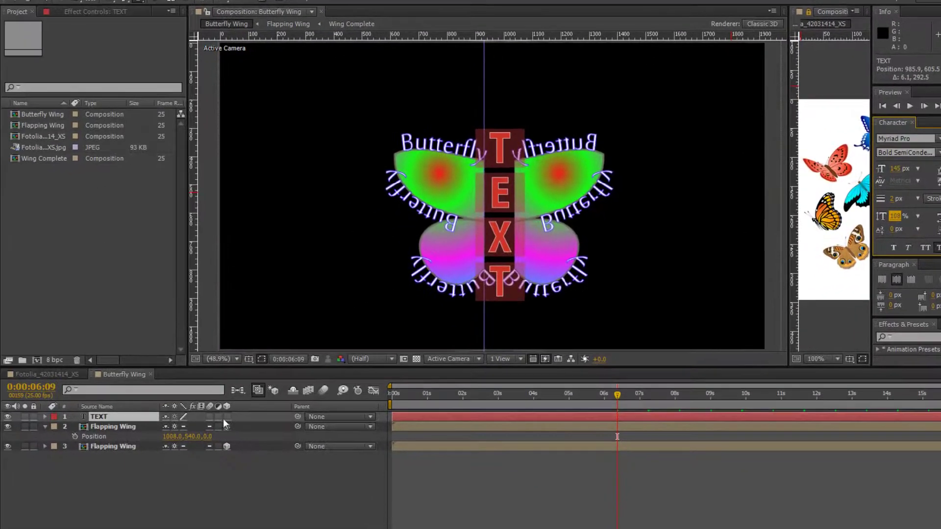
Step: Make TEXT 3D and pre-compose it with both Flapping Wing layers as 'Butterfly Complete'
click(227, 416)
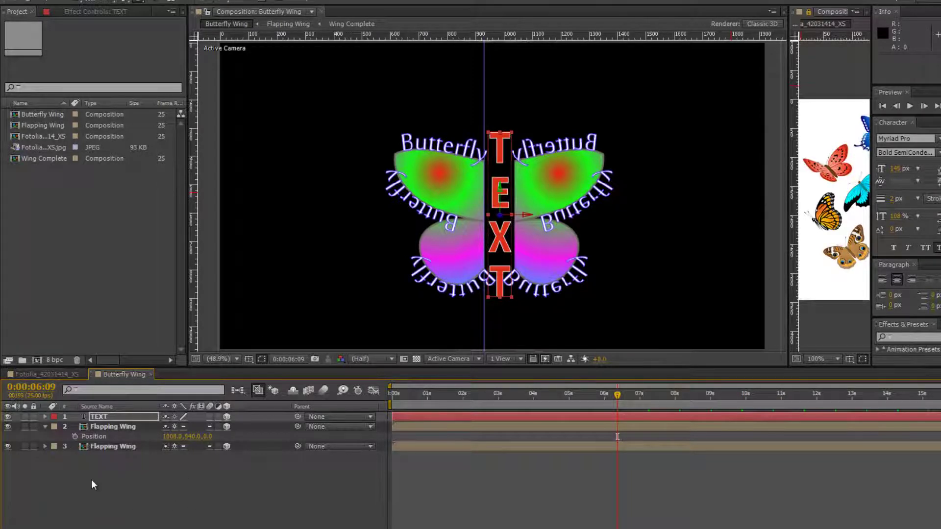
drag(96, 461, 111, 418)
right_click(107, 428)
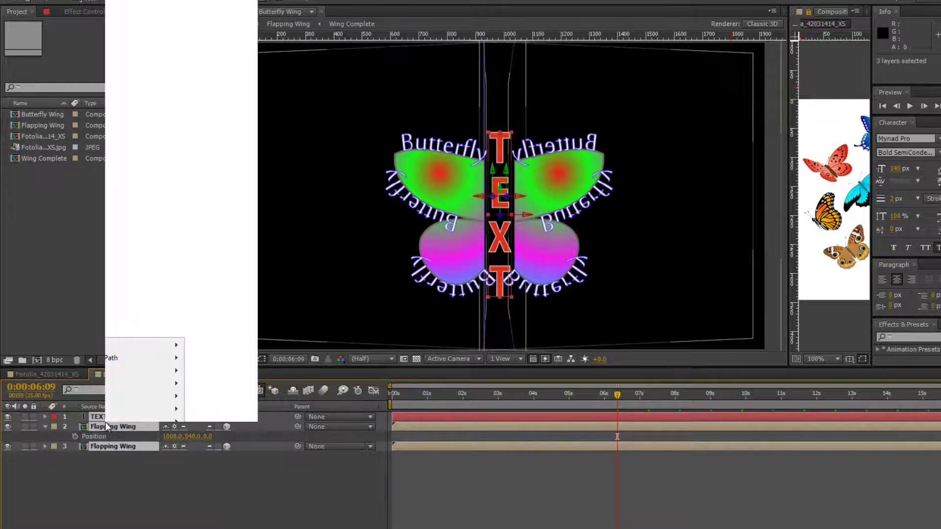
click(147, 328)
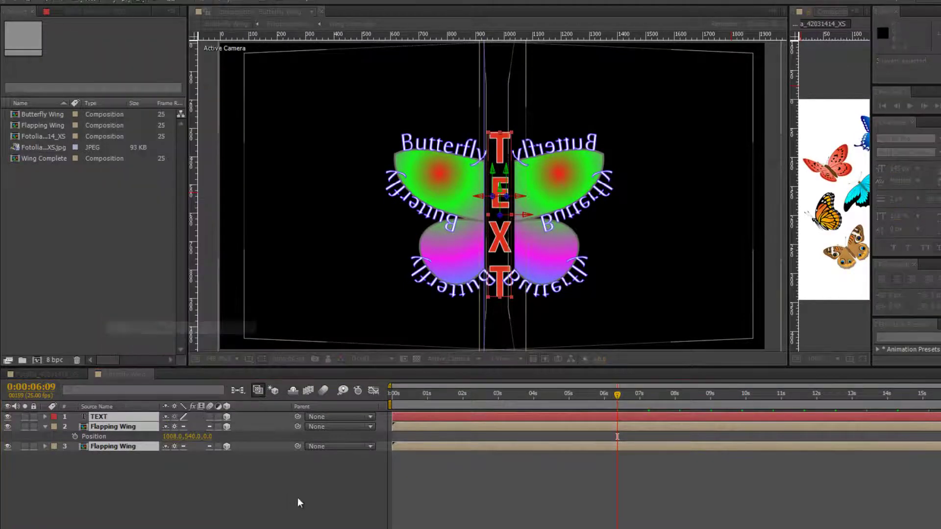
text(Bu)
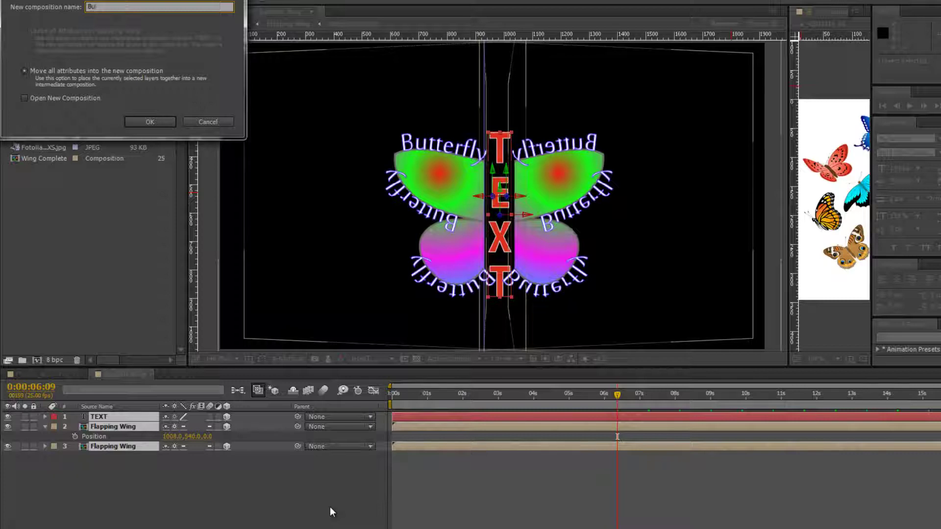
text(tterfly Complete)
key(Return)
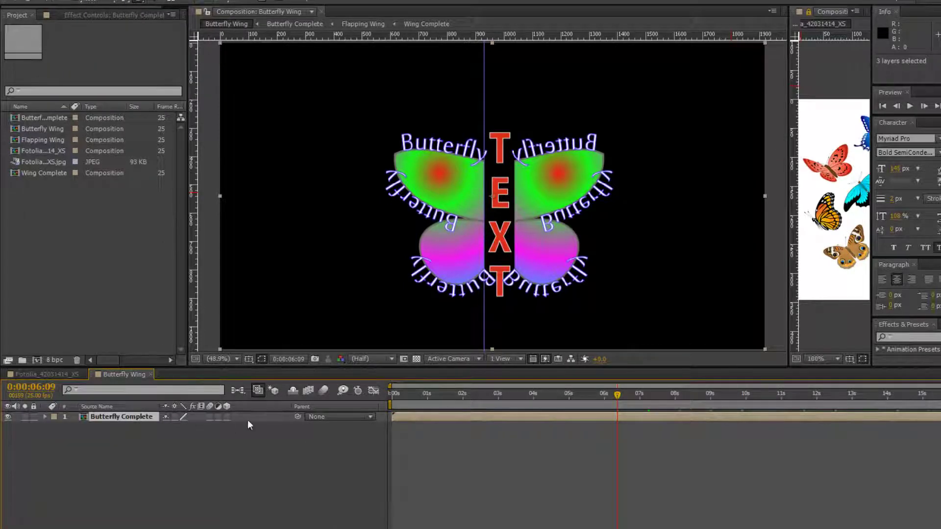
Step: In Custom View 1, enable 3D and Collapse Transformations on Butterfly Complete, scrubbing to check depth
click(471, 359)
click(480, 471)
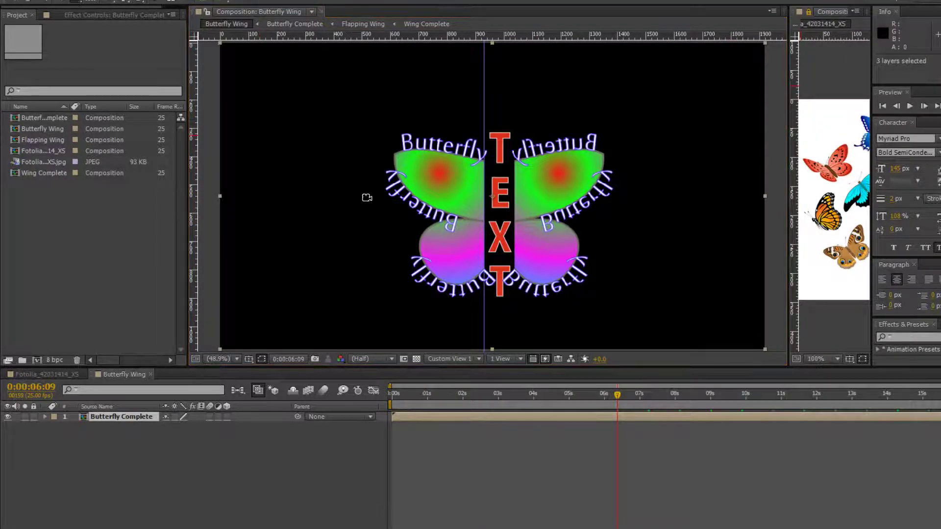
click(227, 417)
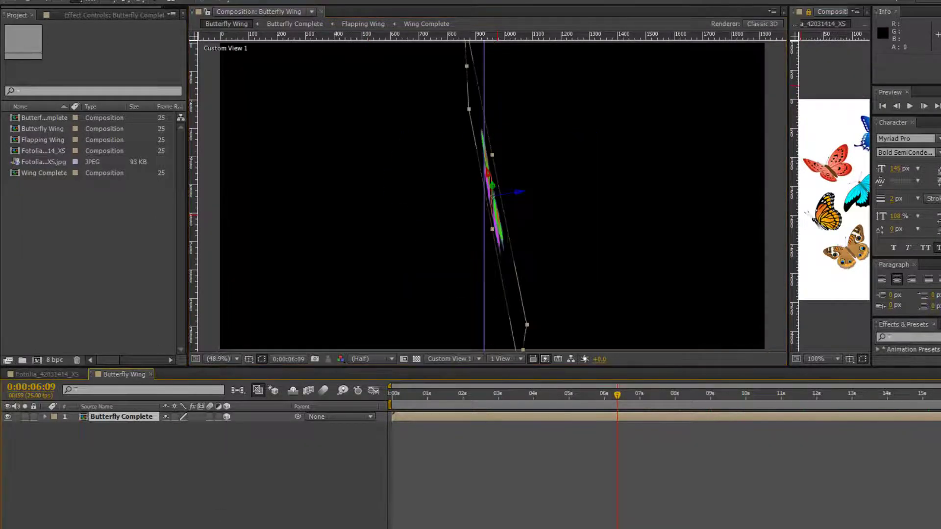
drag(465, 257, 475, 254)
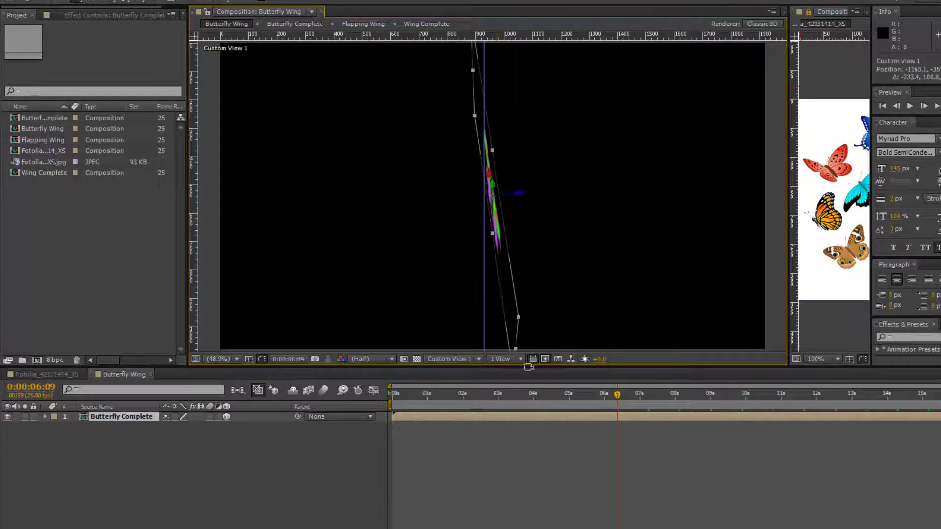
drag(619, 397, 484, 397)
click(567, 396)
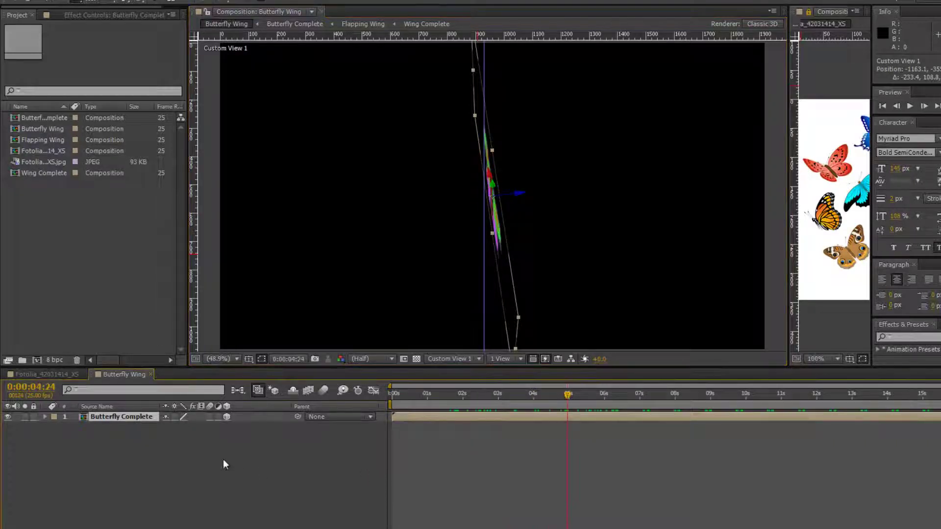
click(174, 417)
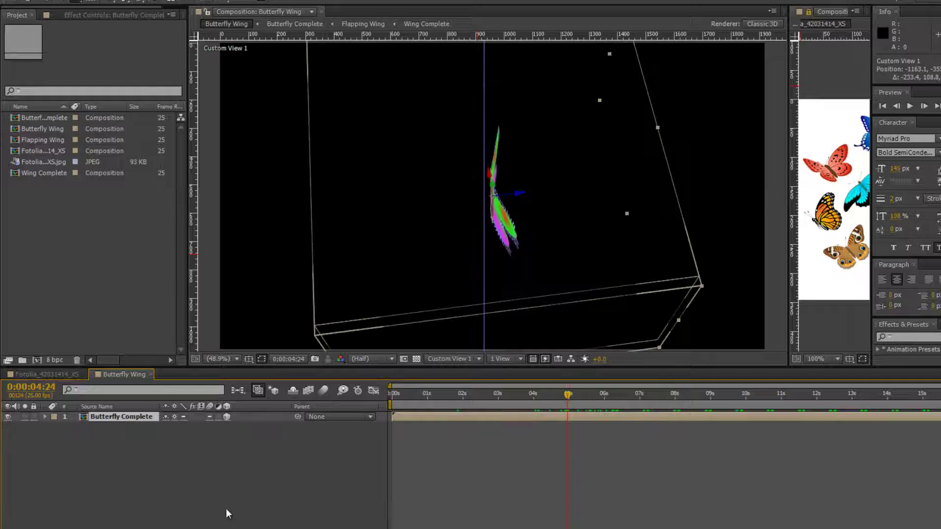
drag(568, 395, 685, 396)
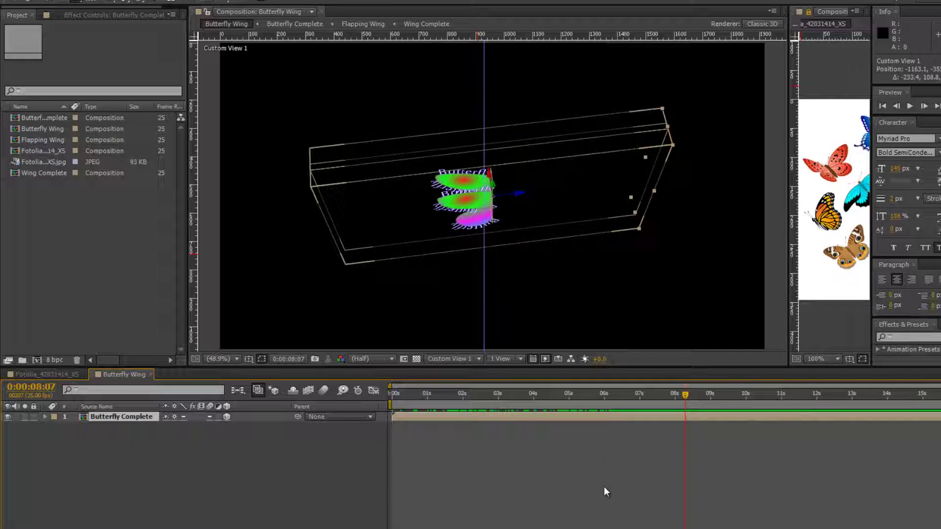
Step: Return the 3D View to Active Camera and scrub from the start to about one second
click(480, 360)
click(473, 373)
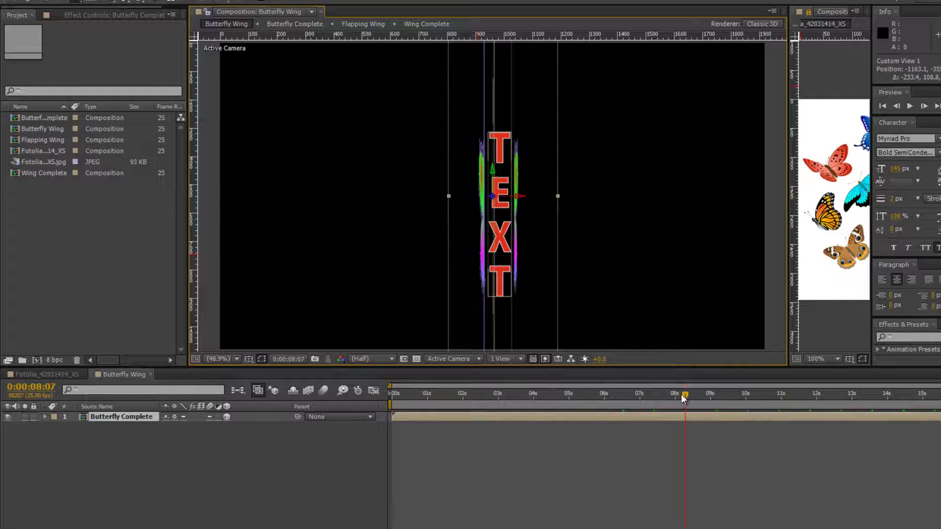
drag(686, 395, 315, 414)
click(276, 436)
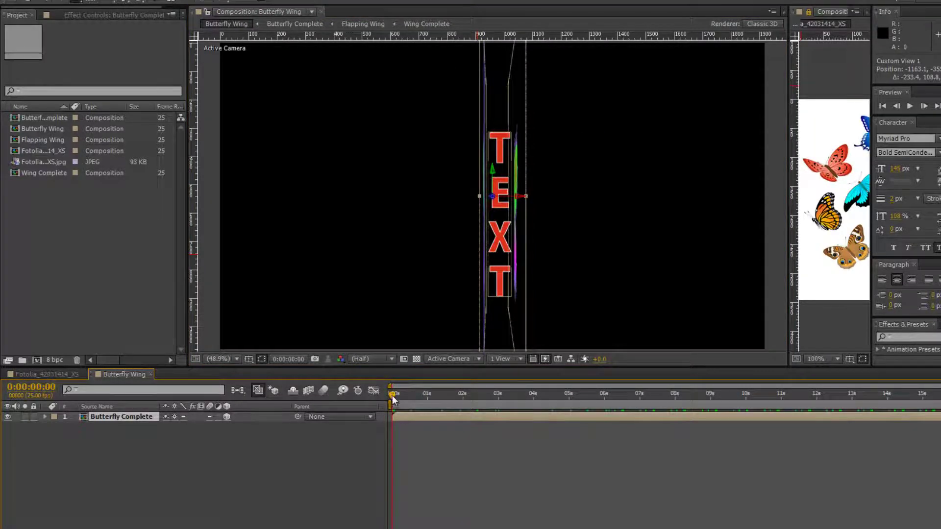
drag(393, 400, 431, 398)
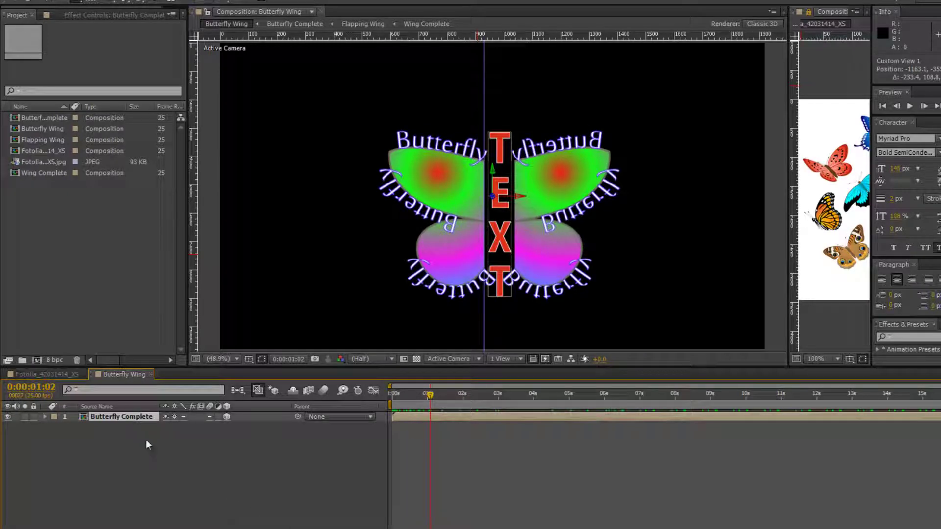
Step: Scale the Butterfly Complete layer down to 45%
click(132, 419)
key(s)
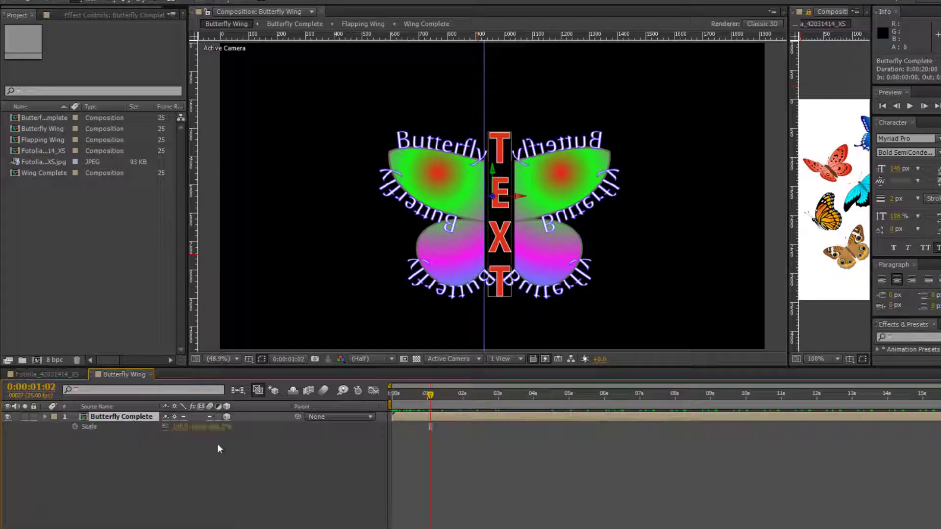
drag(219, 433, 191, 432)
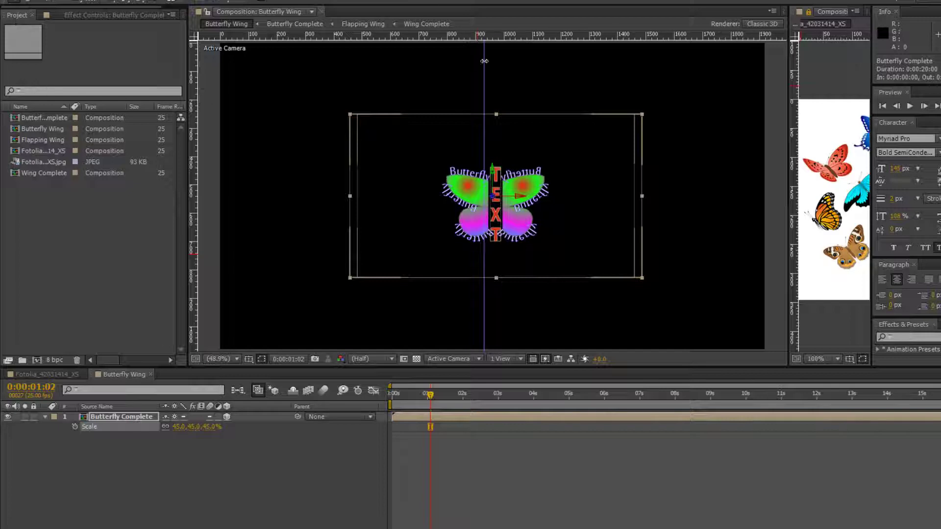
Step: Remove the vertical centre guide, hide the rulers, and widen the Fotolia reference viewer
drag(484, 61, 172, 263)
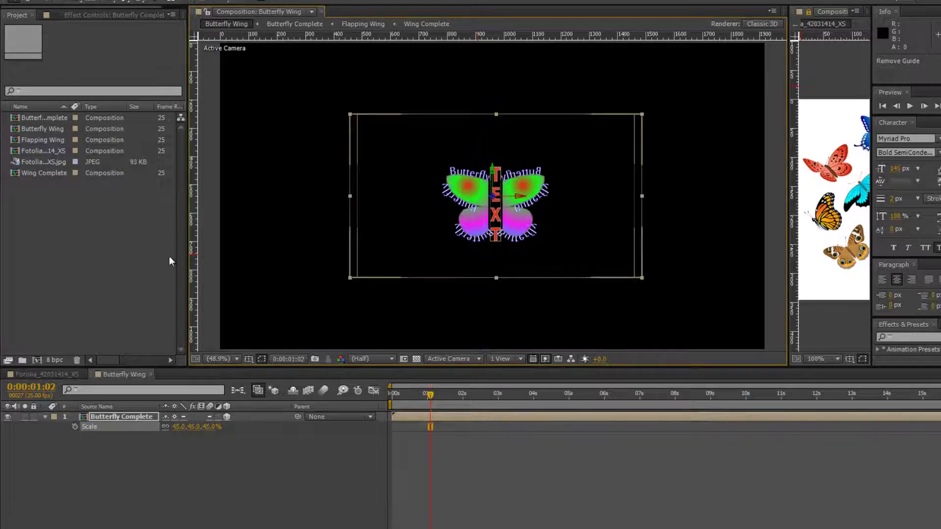
click(249, 360)
click(268, 427)
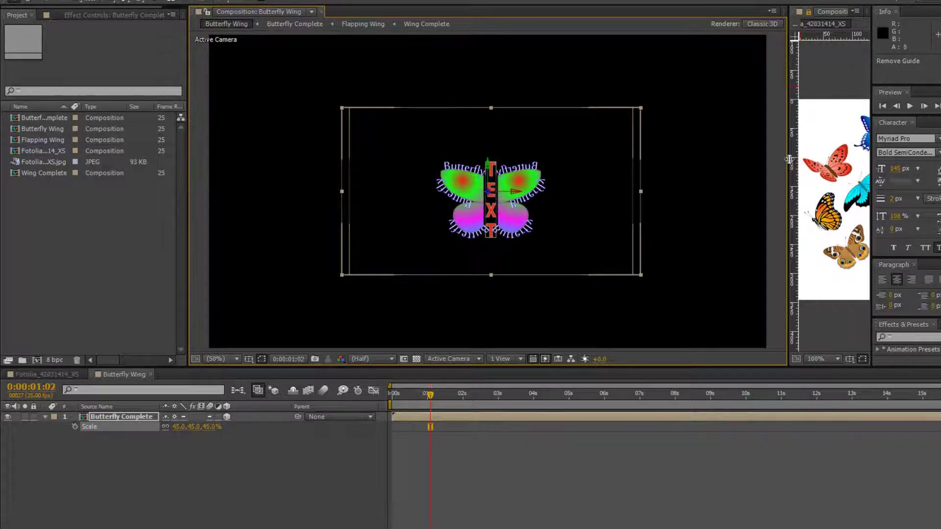
drag(789, 159, 500, 184)
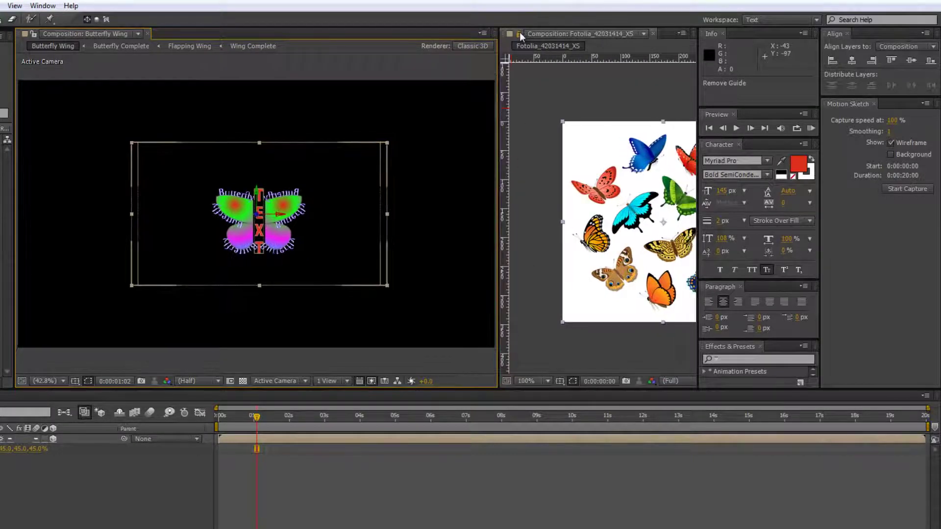
Step: Close the Fotolia reference composition and its side viewer, then return to the animation start
click(653, 33)
click(633, 32)
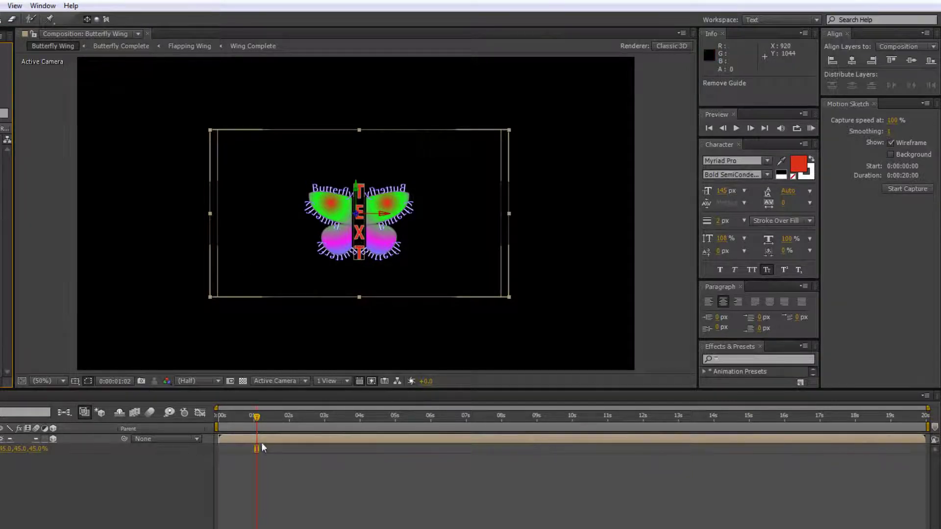
drag(256, 416, 276, 416)
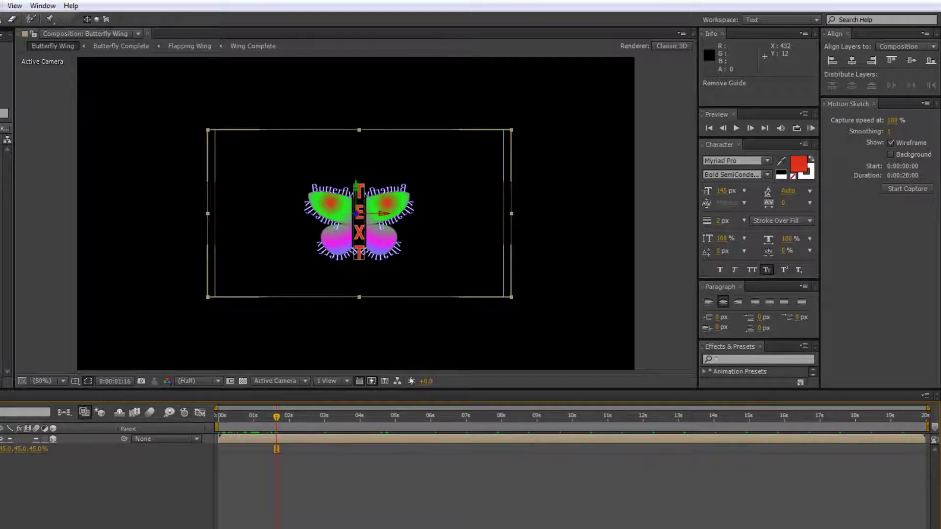
Step: Show the Motion Sketch panel and scrub to about five seconds to watch the wings open
click(44, 7)
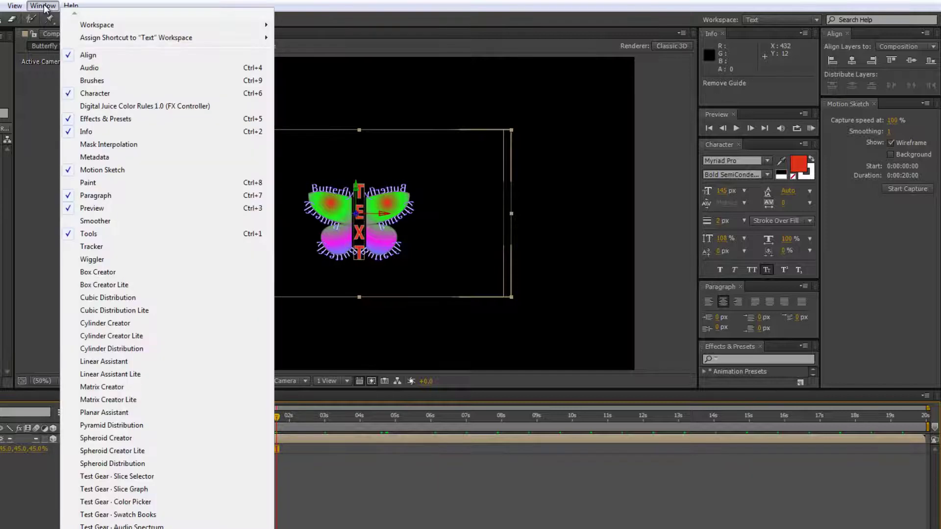
click(103, 170)
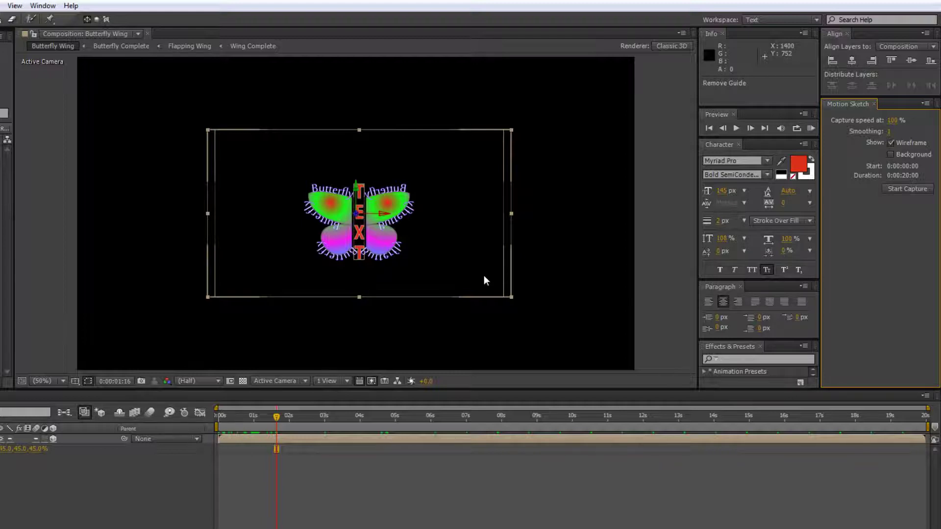
click(242, 424)
drag(274, 434, 437, 440)
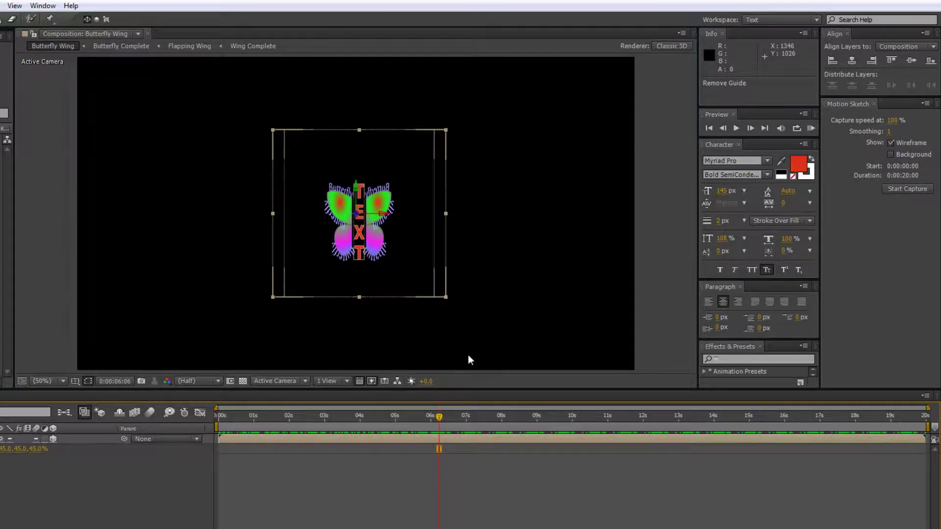
Step: Set a Position keyframe of 960, 540, 0 at 0:00:06:06 on Butterfly Complete
click(82, 372)
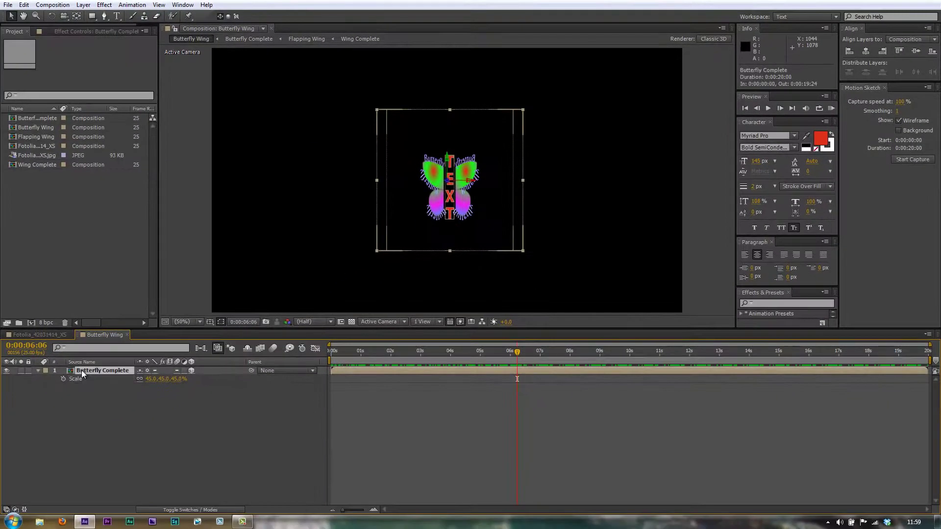
key(p)
click(63, 379)
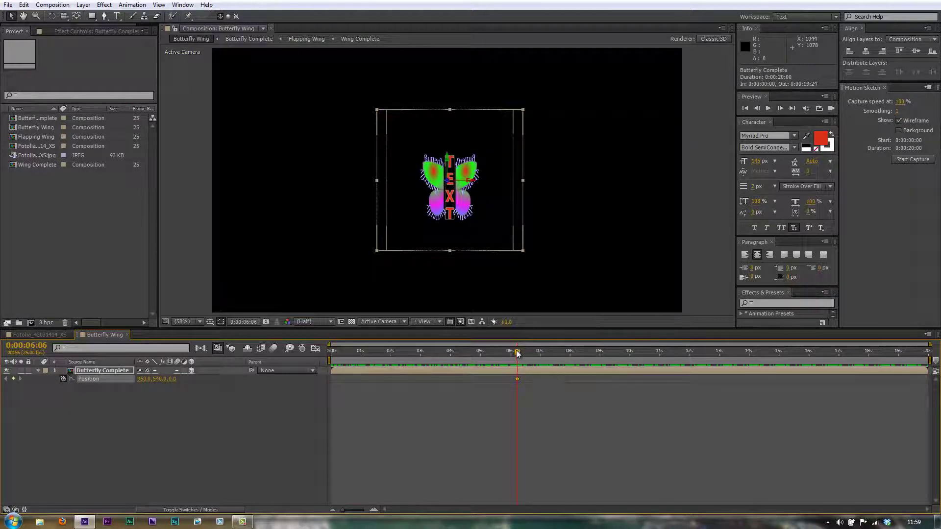
drag(518, 354, 387, 352)
key(Page_Up)
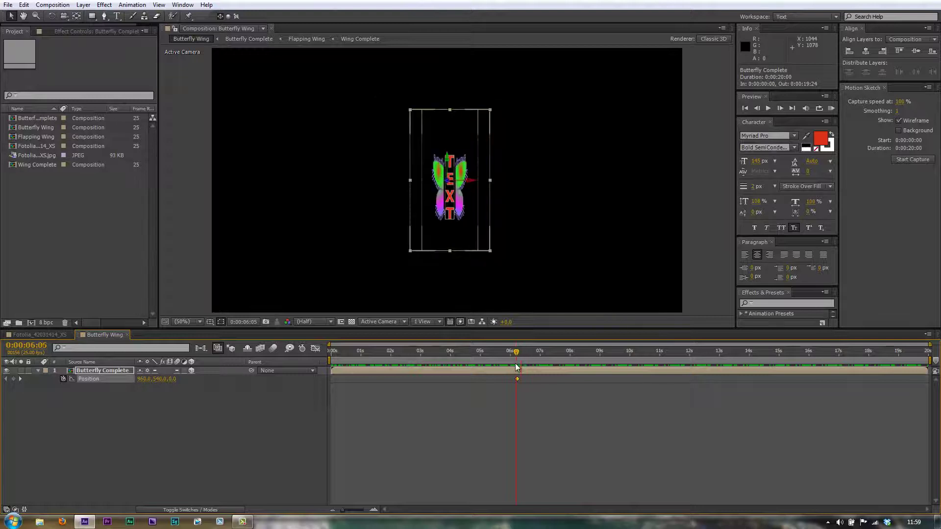
key(Page_Down)
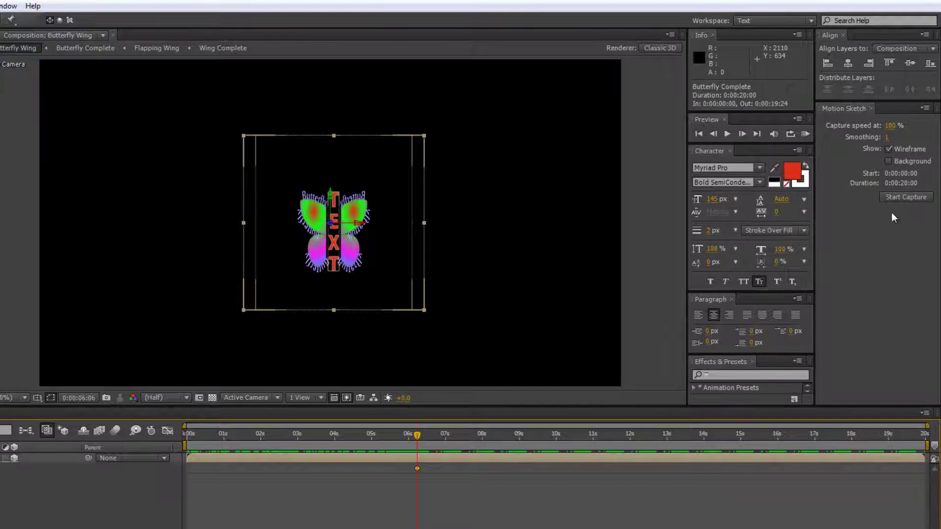
Step: Dismiss the Motion Sketch 3D-layer error and switch Butterfly Complete to a 2D layer
click(897, 198)
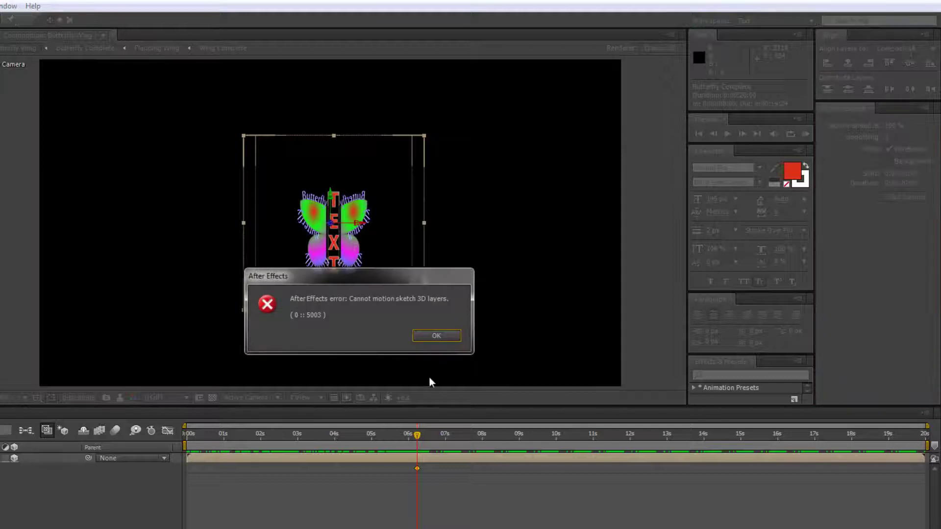
click(443, 337)
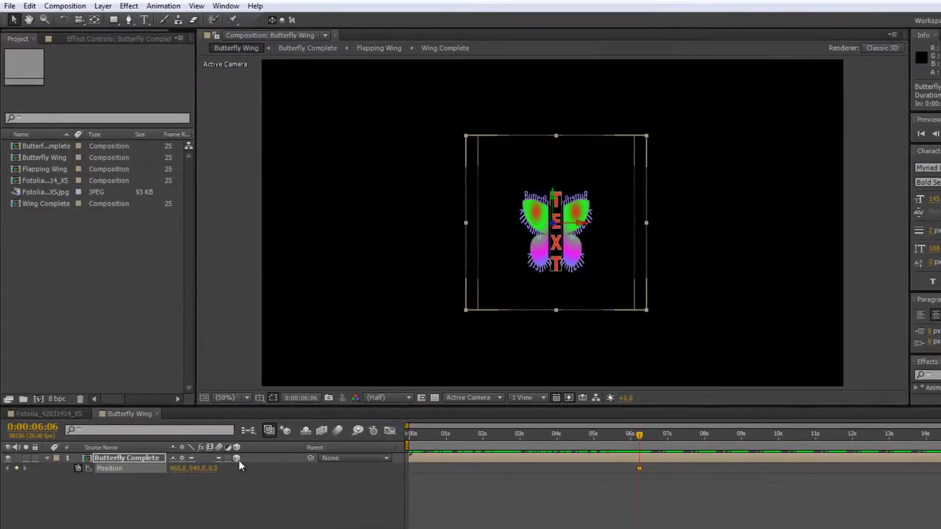
click(238, 459)
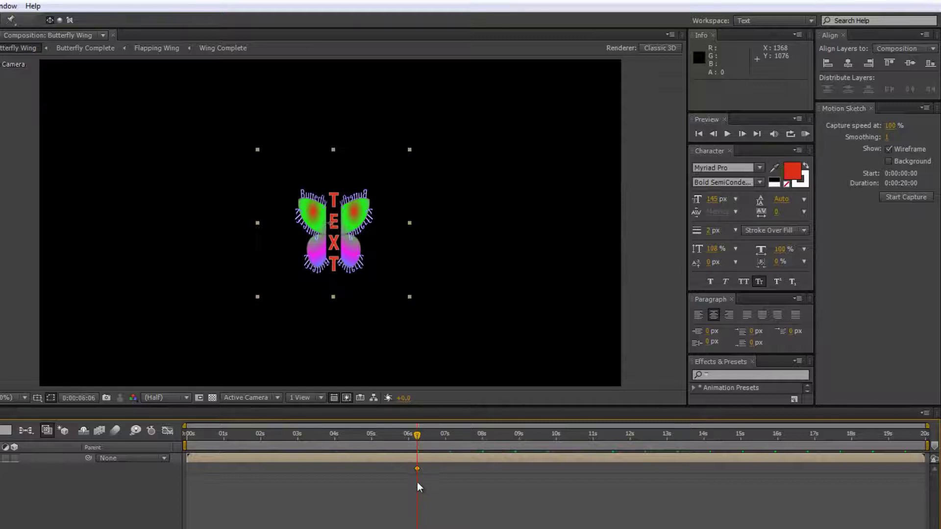
key(ctrl+z)
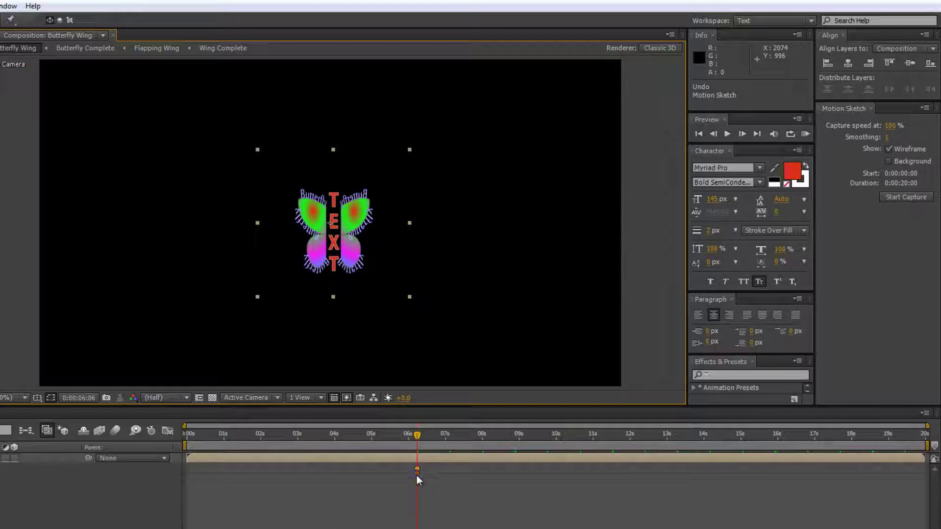
mouse_move(417, 470)
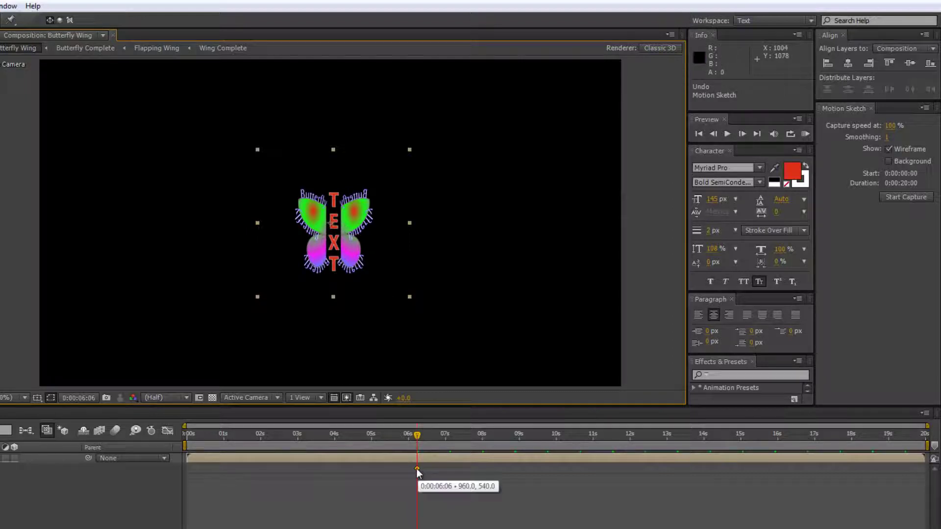
Step: Record a looping hand-drawn flight path with Motion Sketch from 6 to 20 seconds and preview it
click(910, 196)
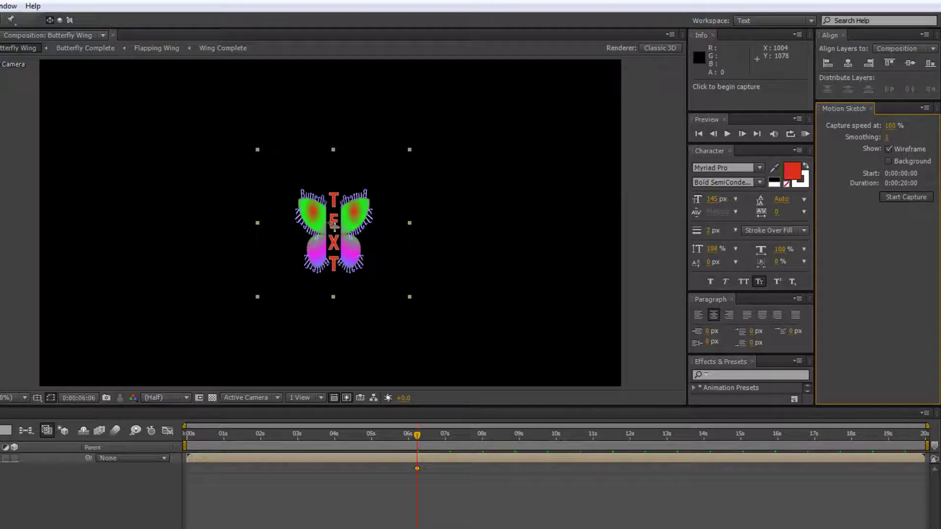
mouse_move(333, 227)
mouse_down()
mouse_move(356, 235)
mouse_move(415, 209)
mouse_move(442, 230)
mouse_move(386, 262)
mouse_move(328, 215)
mouse_move(246, 212)
mouse_move(221, 260)
mouse_move(165, 206)
mouse_move(190, 151)
mouse_move(405, 182)
mouse_move(465, 122)
mouse_move(505, 192)
mouse_move(588, 258)
mouse_move(469, 328)
mouse_move(402, 249)
mouse_move(554, 231)
mouse_move(551, 98)
mouse_move(296, 202)
mouse_move(204, 107)
mouse_move(159, 114)
mouse_move(140, 173)
mouse_move(235, 259)
mouse_move(115, 283)
mouse_move(78, 214)
mouse_move(153, 245)
mouse_move(207, 313)
mouse_move(347, 288)
mouse_move(269, 231)
mouse_move(217, 258)
mouse_move(222, 137)
mouse_move(392, 166)
mouse_move(501, 156)
mouse_move(483, 238)
mouse_move(399, 283)
mouse_move(293, 184)
mouse_move(212, 178)
mouse_move(166, 254)
mouse_move(337, 283)
mouse_move(449, 201)
mouse_move(502, 290)
mouse_move(588, 202)
mouse_move(563, 271)
mouse_move(444, 252)
mouse_move(417, 167)
mouse_move(177, 165)
mouse_move(117, 111)
mouse_move(227, 113)
mouse_move(338, 189)
mouse_move(564, 205)
mouse_up()
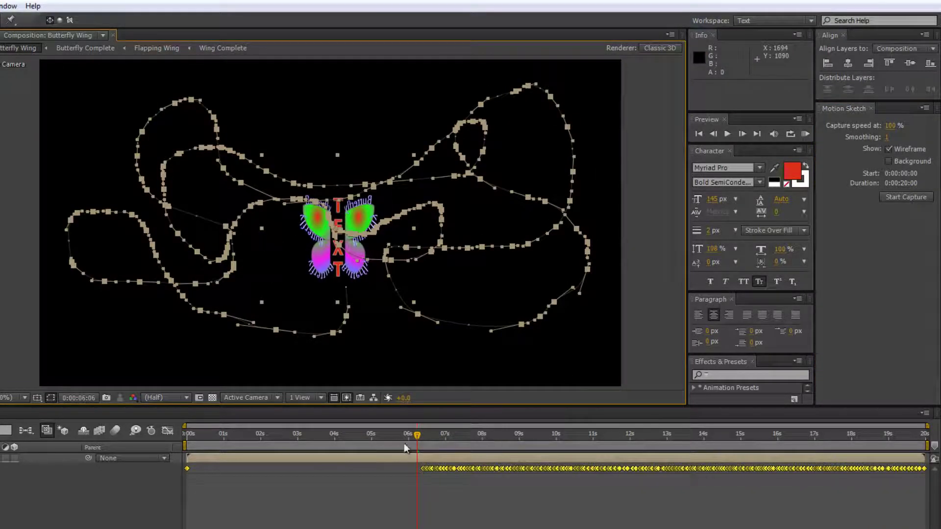
key(space)
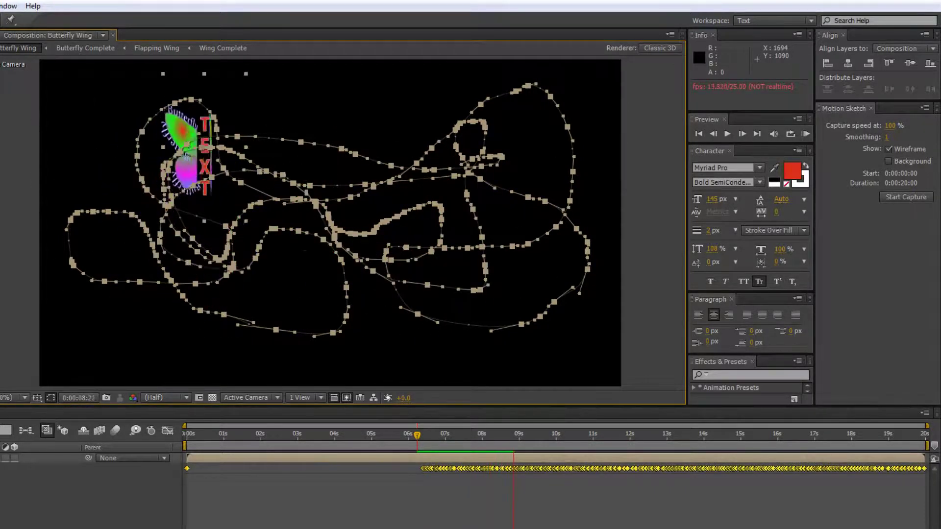
Step: Turn Butterfly Complete back into a 3D layer and preview its flight
key(space)
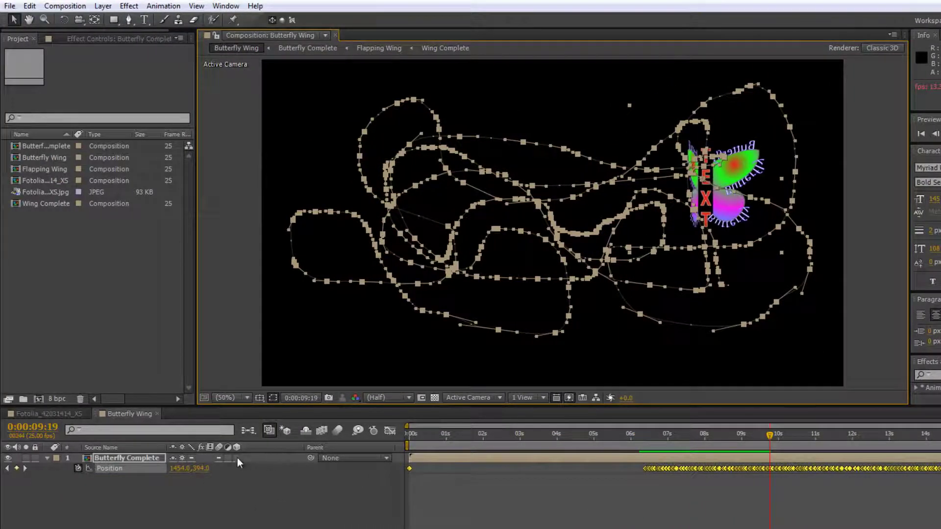
click(237, 458)
key(space)
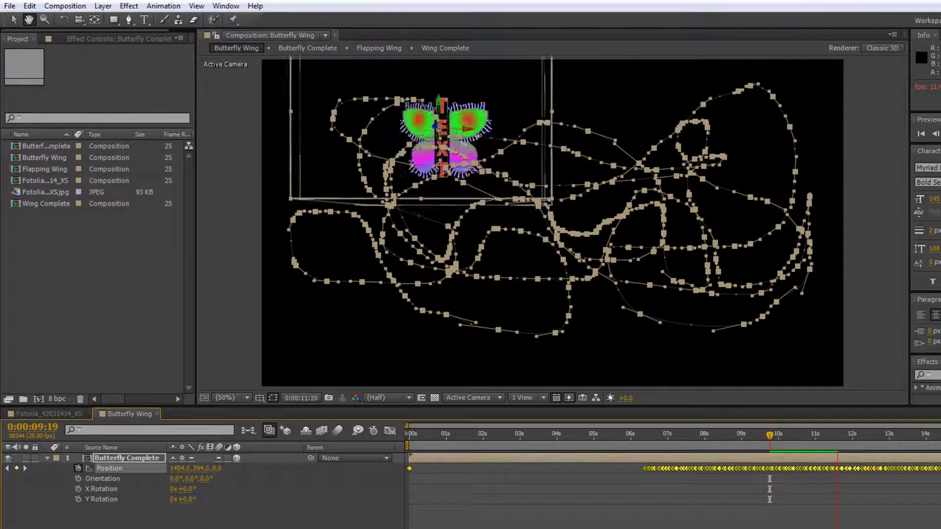
key(space)
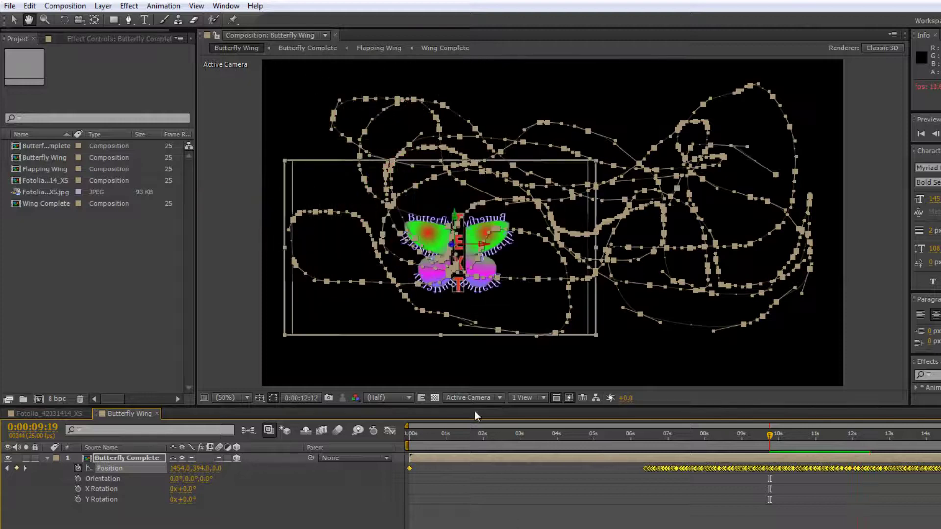
Step: Preview the flight from Custom View 1, then return to Active Camera at about six seconds
click(485, 398)
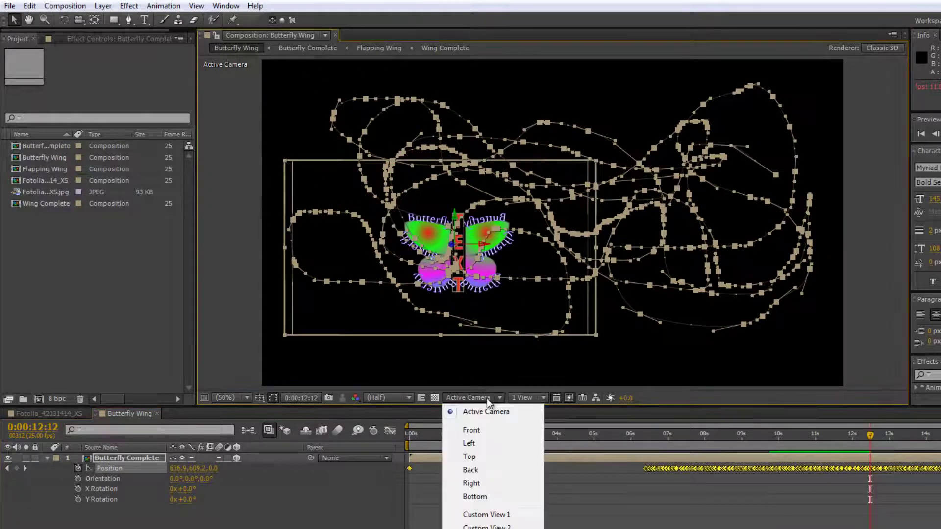
click(485, 514)
key(space)
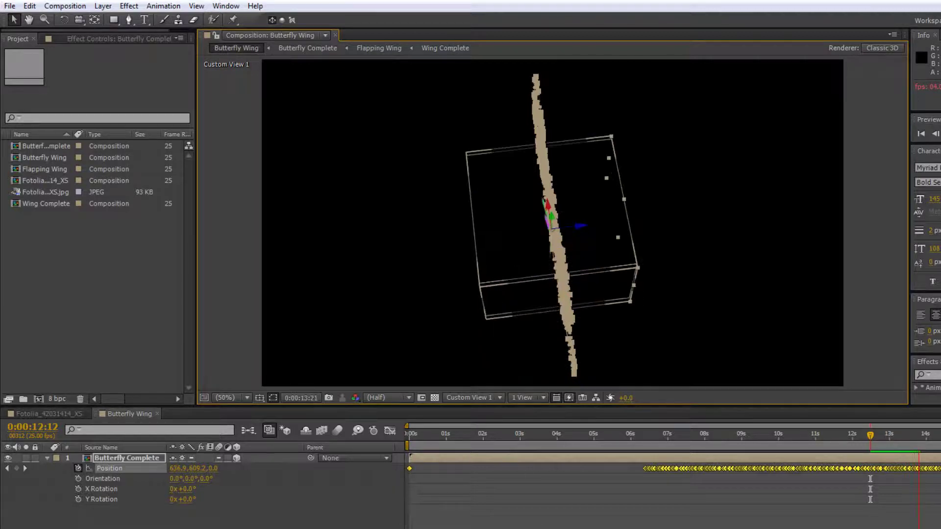
click(915, 436)
drag(922, 436, 632, 454)
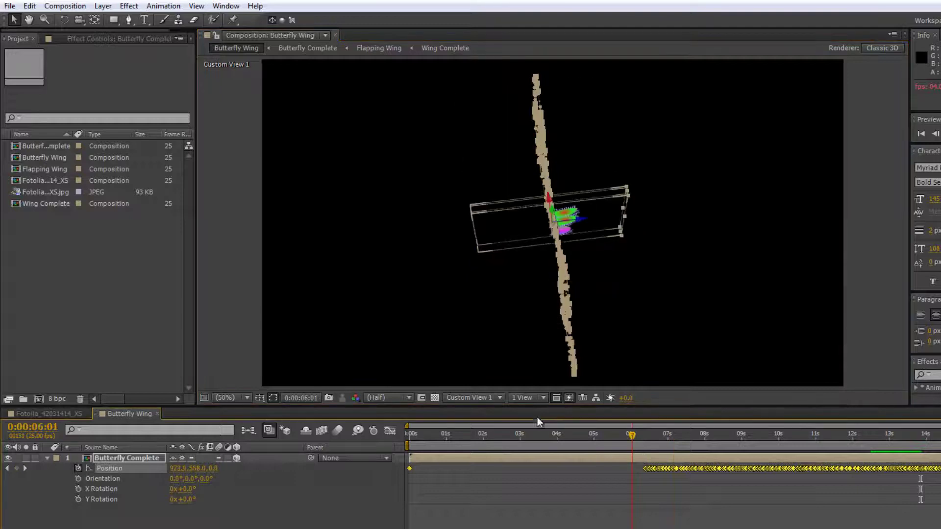
click(493, 400)
click(490, 413)
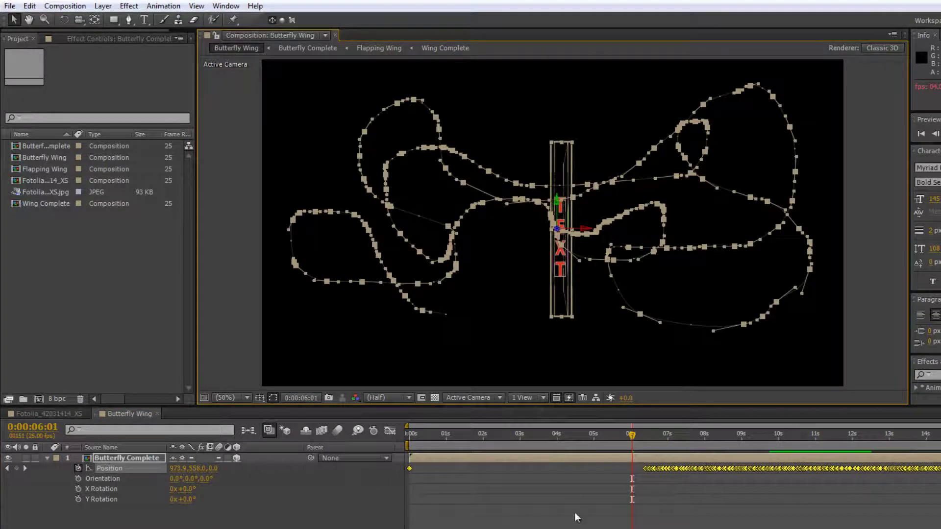
Step: Start Scale keyframes at 6:10 and enlarge the butterfly to 66% at 8:11
drag(633, 433, 644, 434)
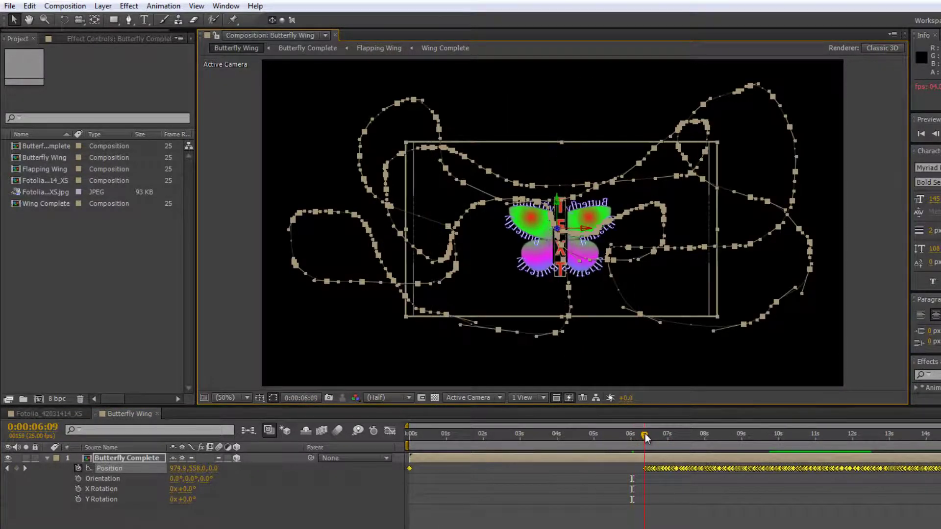
click(136, 458)
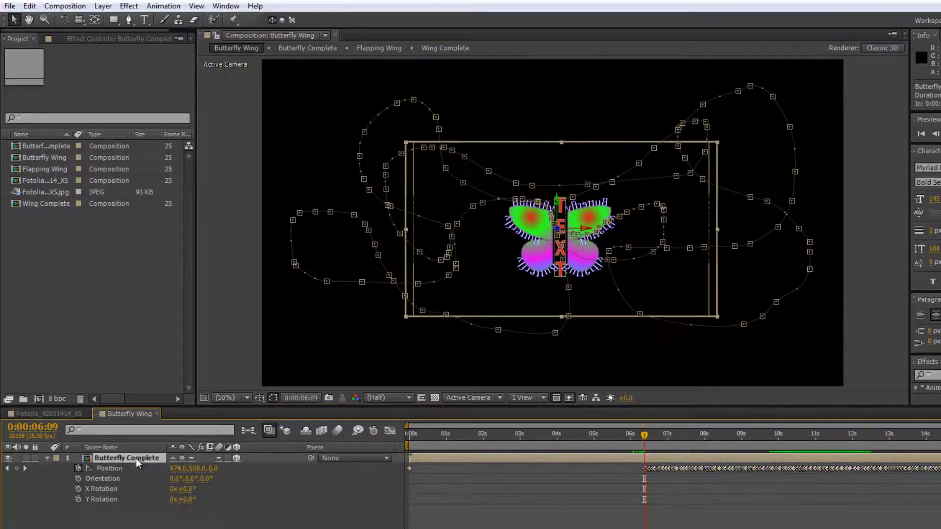
key(s)
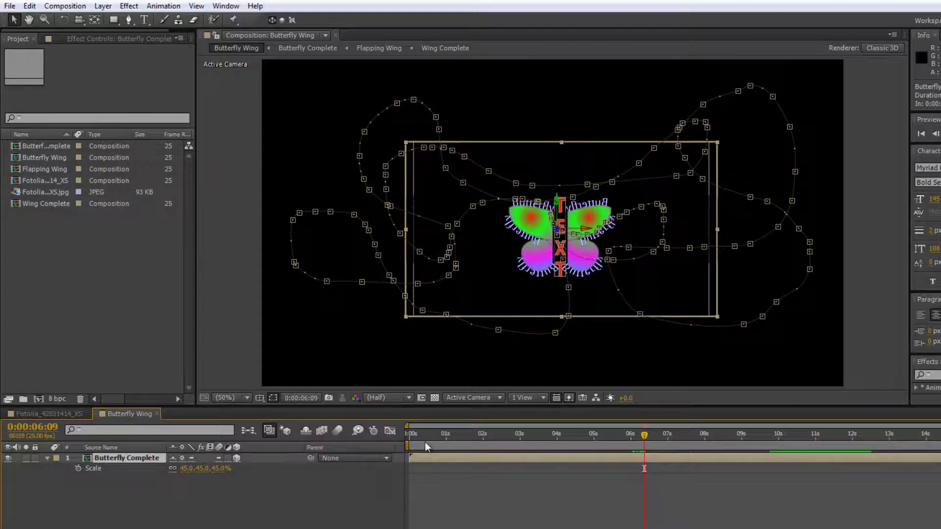
mouse_move(648, 439)
mouse_down()
mouse_move(637, 439)
mouse_move(648, 438)
mouse_up()
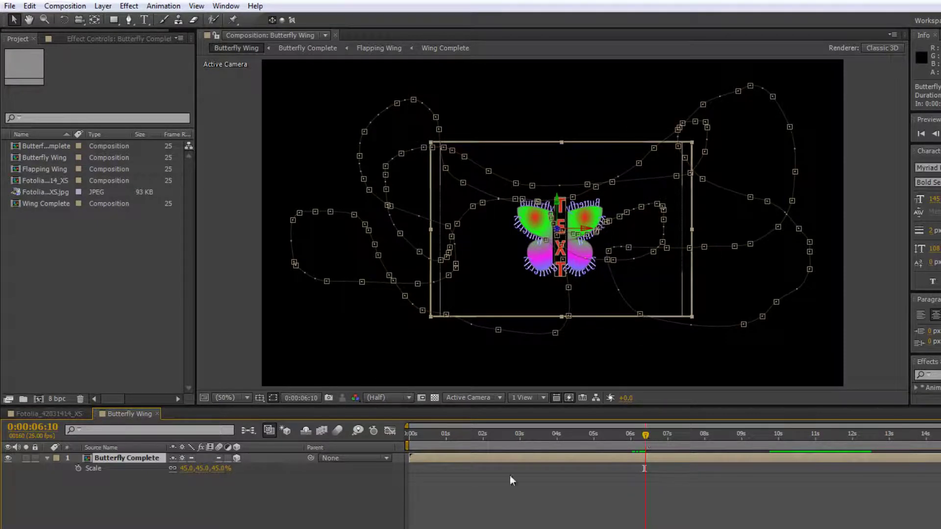
click(77, 468)
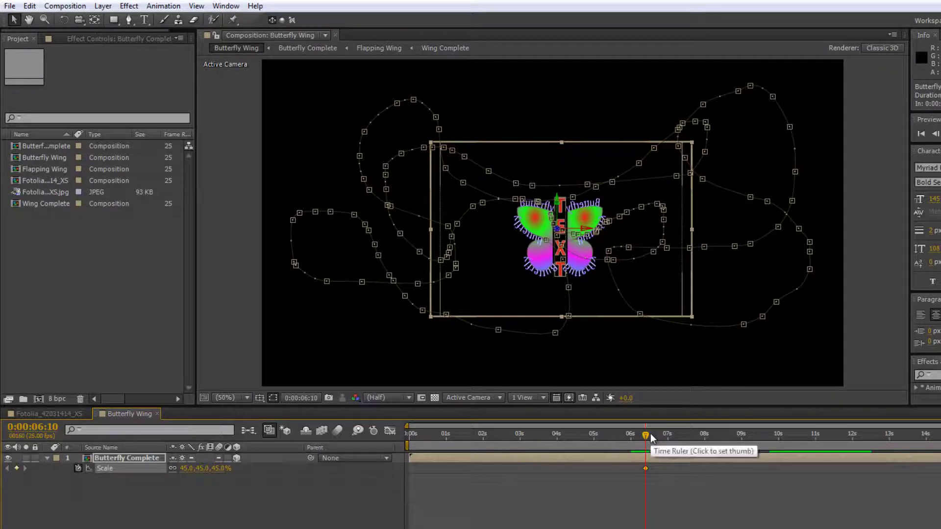
drag(651, 434, 721, 434)
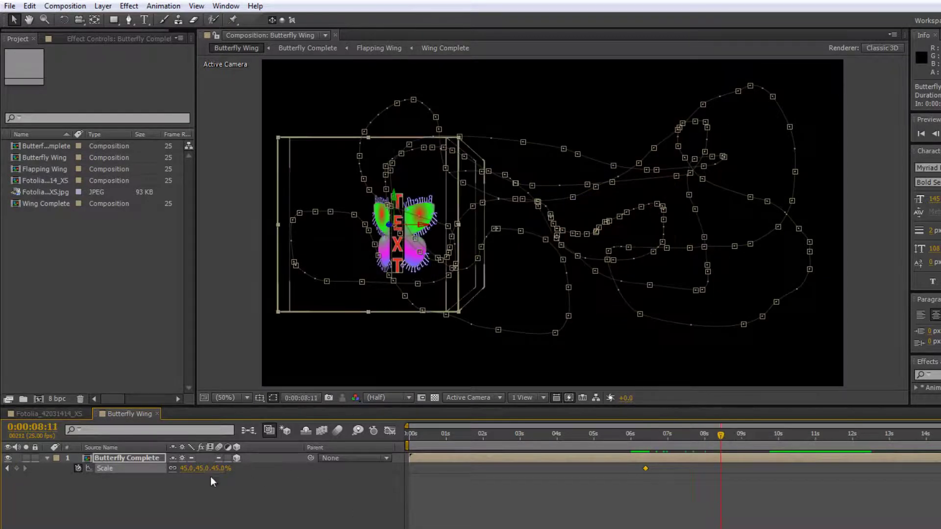
drag(220, 471, 371, 474)
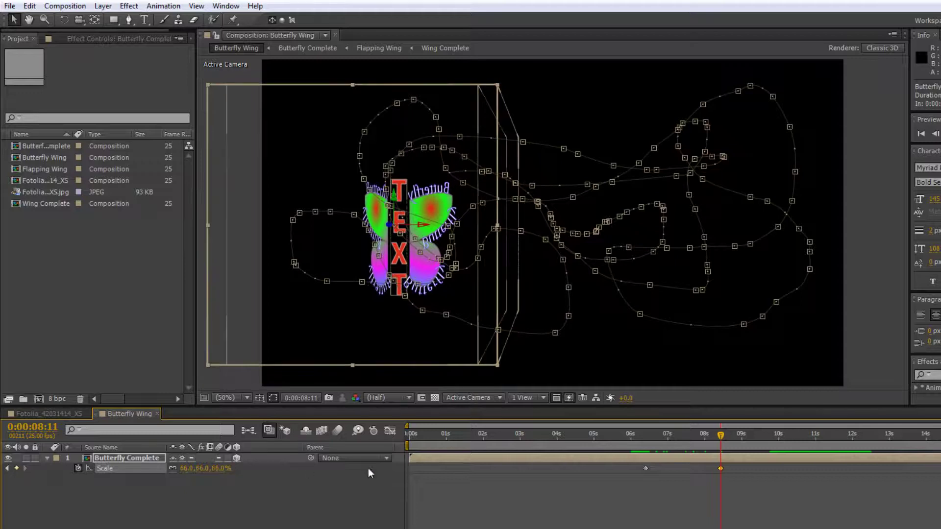
Step: Keyframe Scale to 41% at 10:19, smaller at 13:23, 70% at 15:17, 47% at 17:05
drag(714, 434, 806, 435)
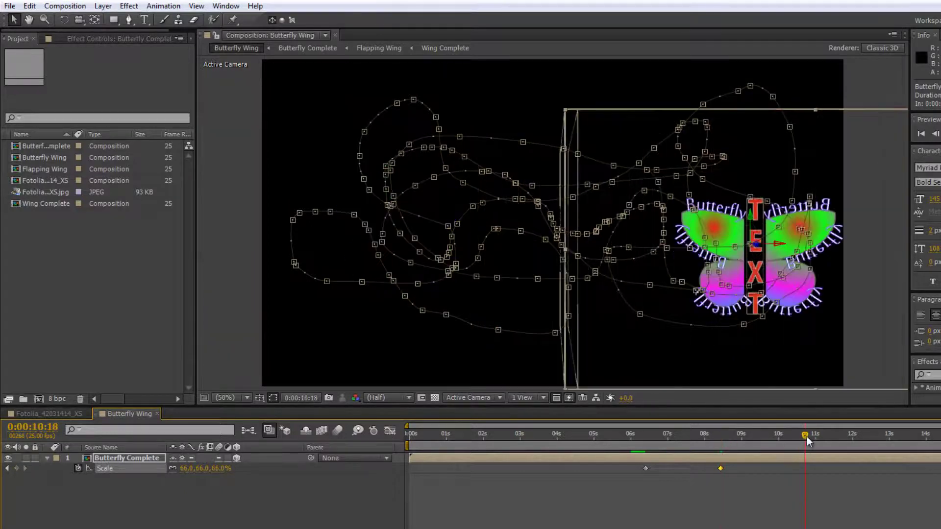
drag(208, 469, 201, 469)
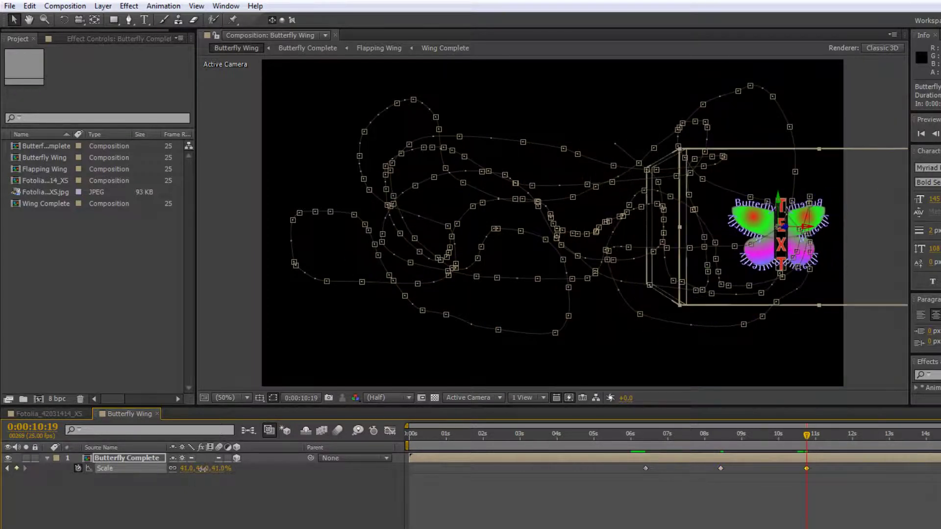
drag(813, 441, 923, 436)
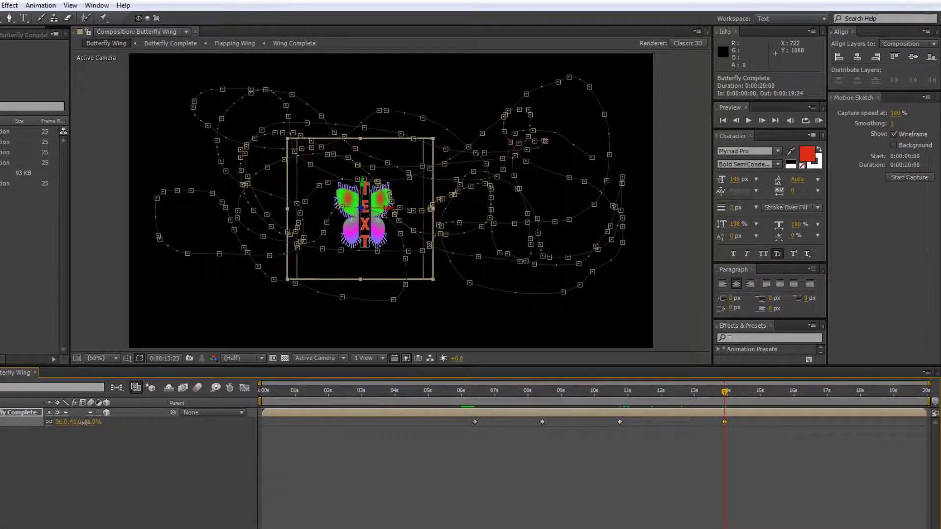
drag(84, 423, 80, 423)
drag(724, 395, 784, 392)
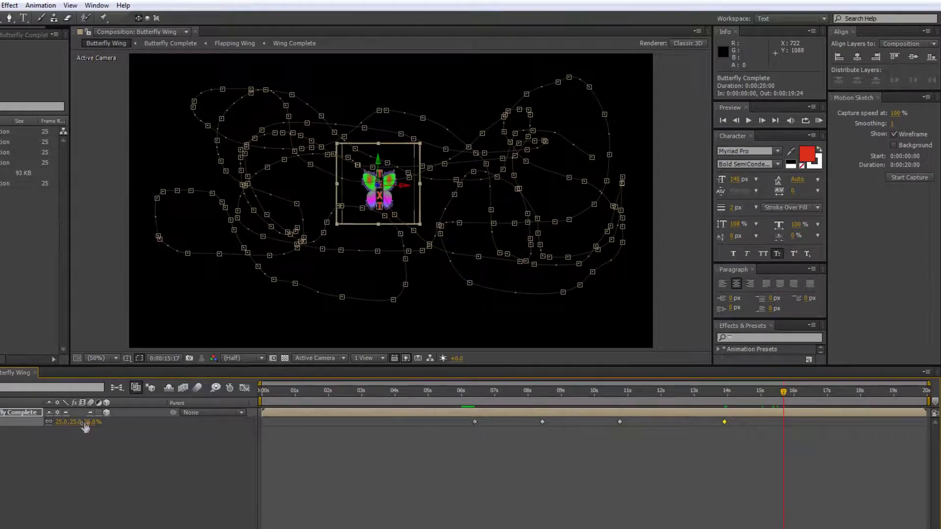
drag(84, 422, 110, 423)
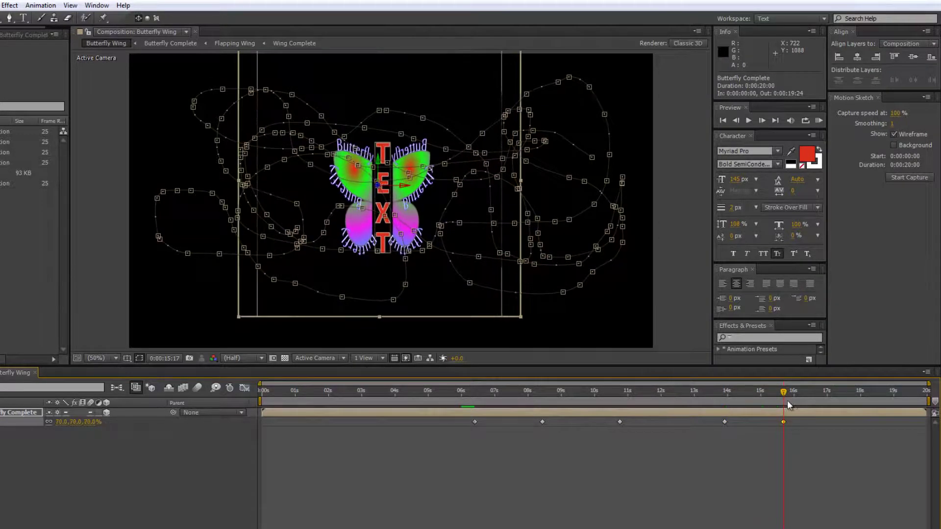
key(space)
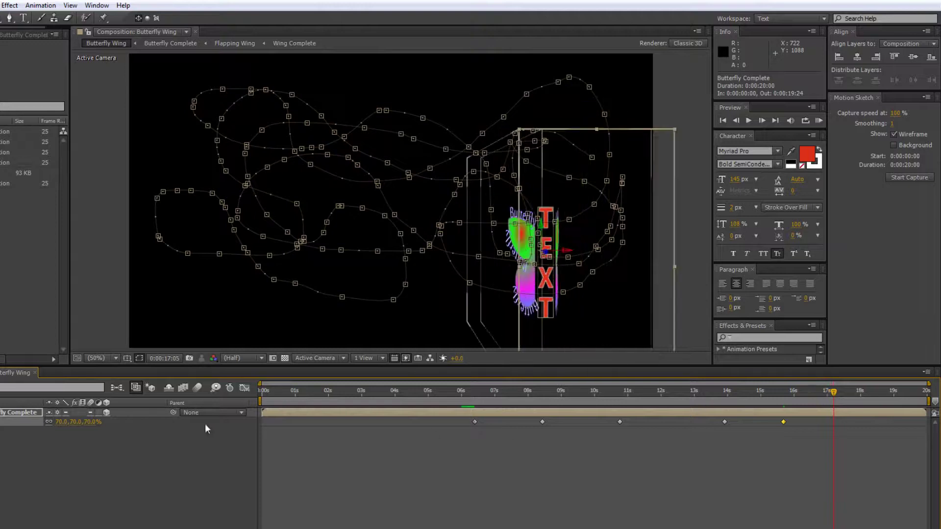
drag(90, 421, 79, 422)
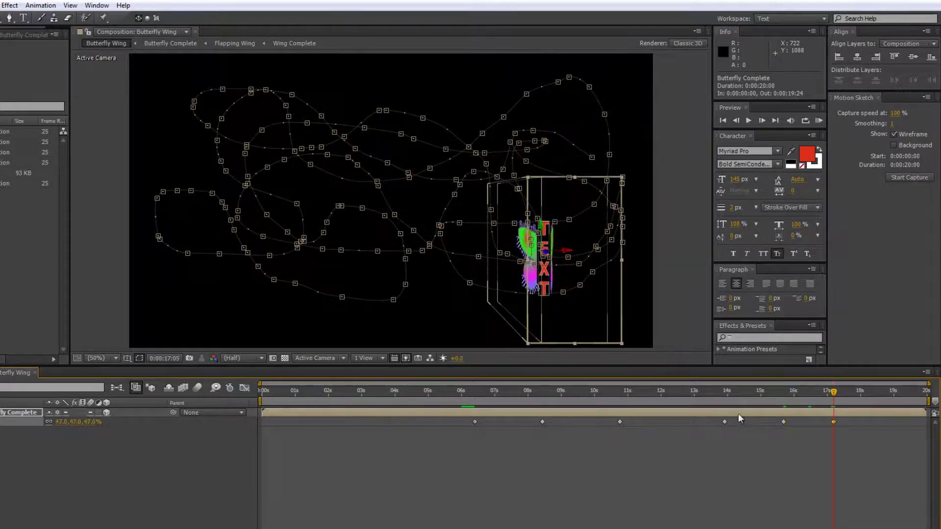
Step: Set Scale to 45% at 19:09 and go back to review the animation
drag(852, 396, 906, 395)
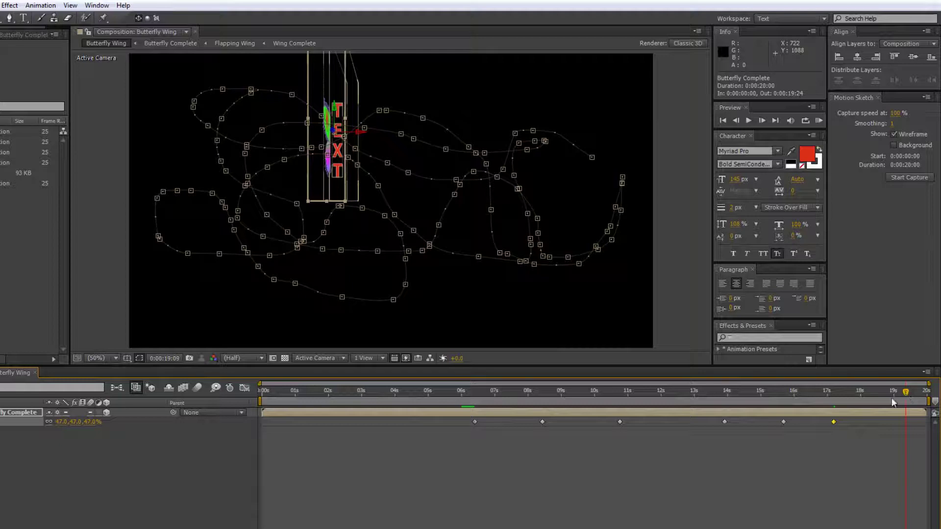
click(91, 421)
text(45)
key(Return)
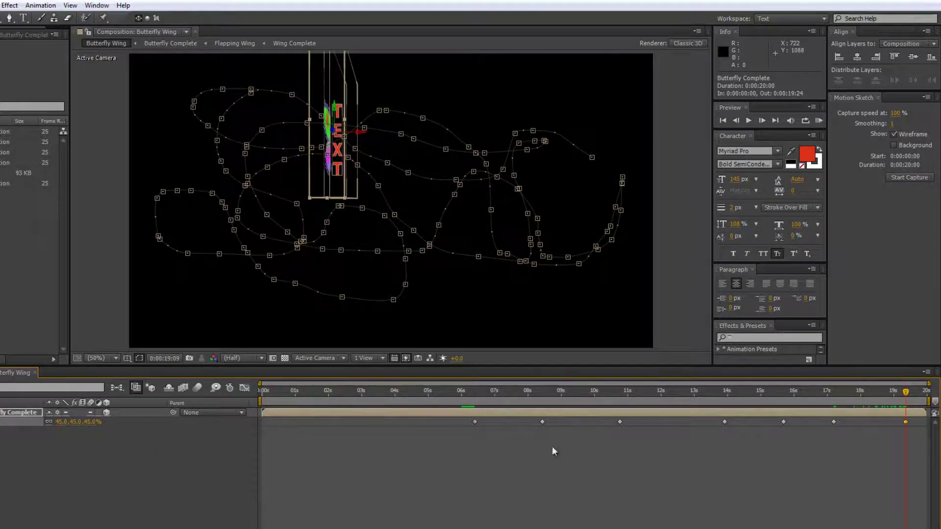
drag(906, 396, 781, 430)
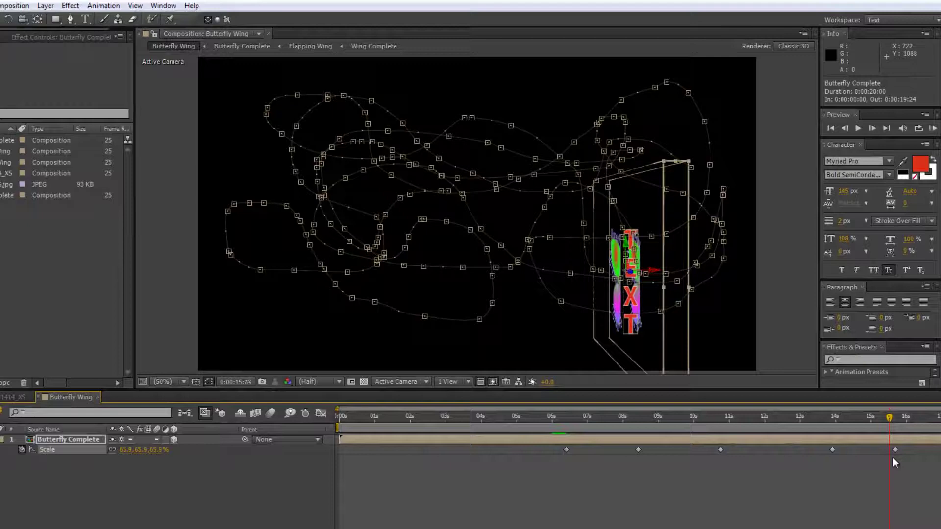
key(space)
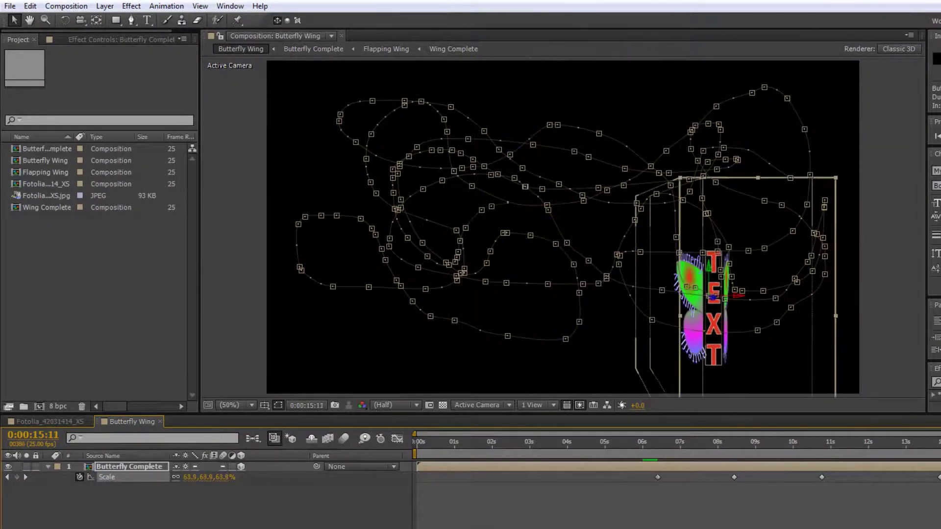
key(ctrl+shift+a)
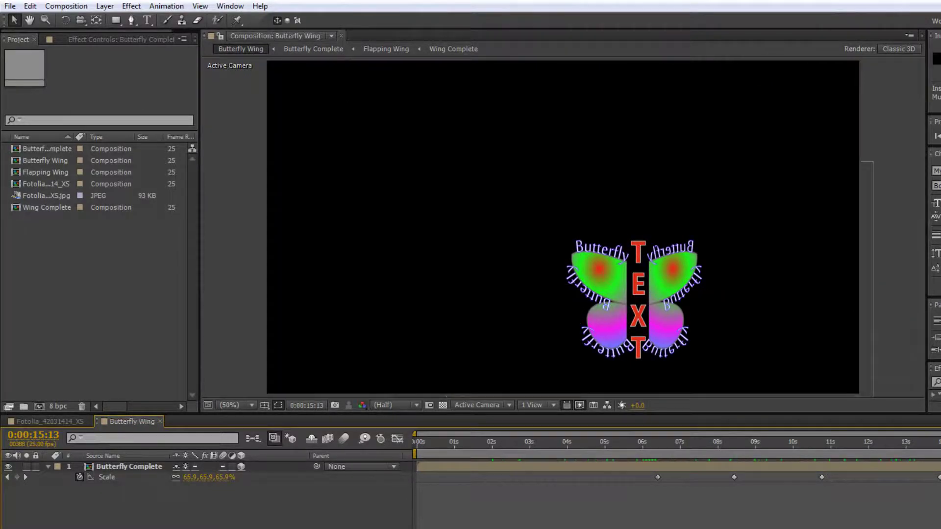
key(space)
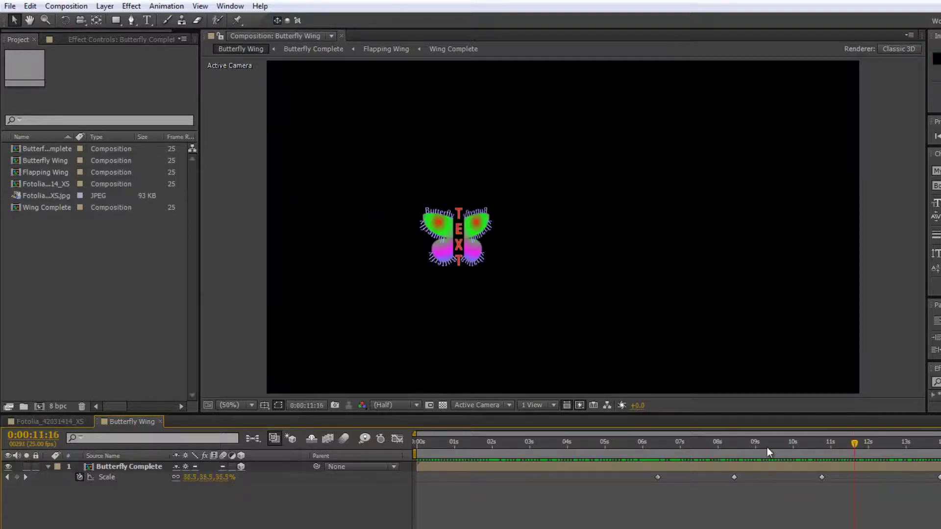
drag(771, 443, 657, 455)
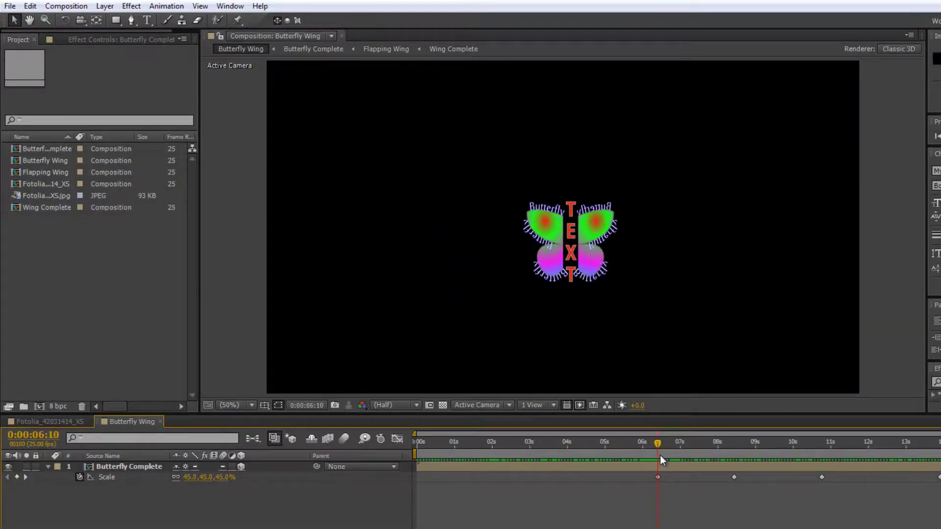
Step: Keyframe Butterfly Complete's X Rotation at 0° at 6:10
click(95, 464)
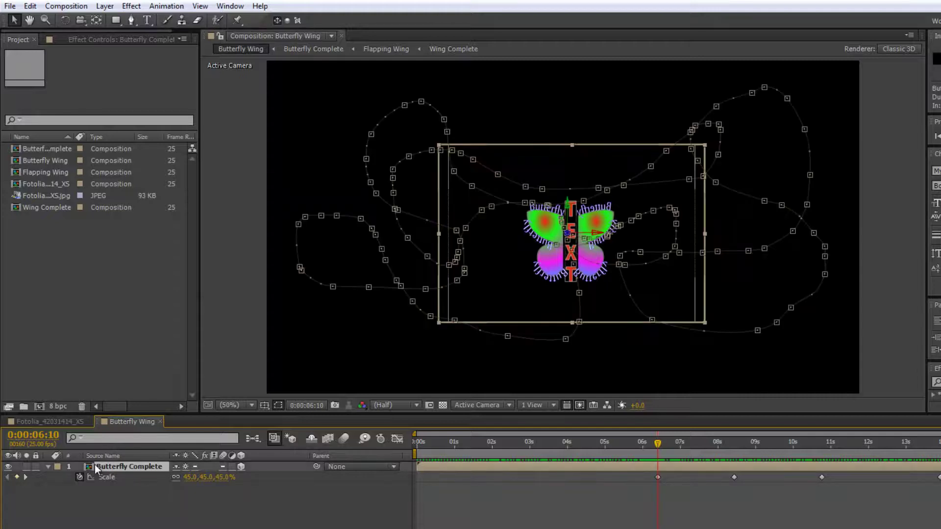
key(r)
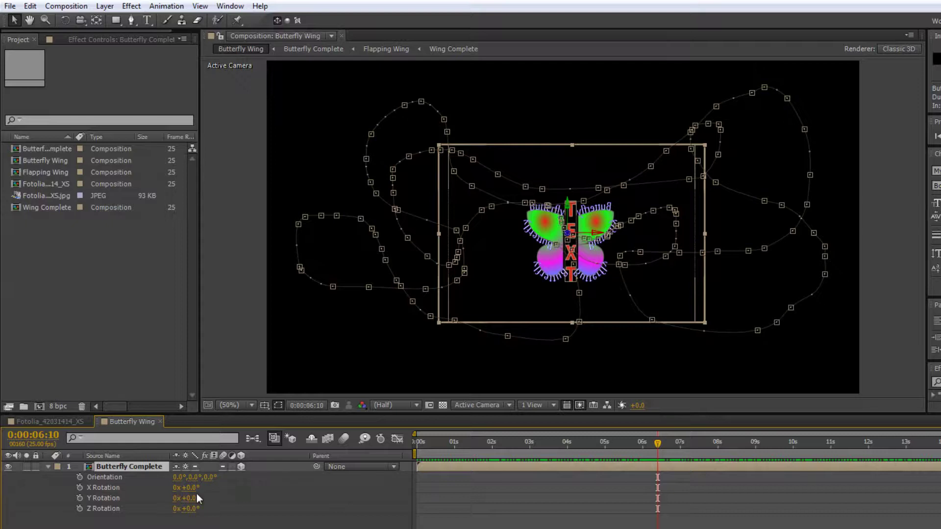
drag(190, 496, 162, 499)
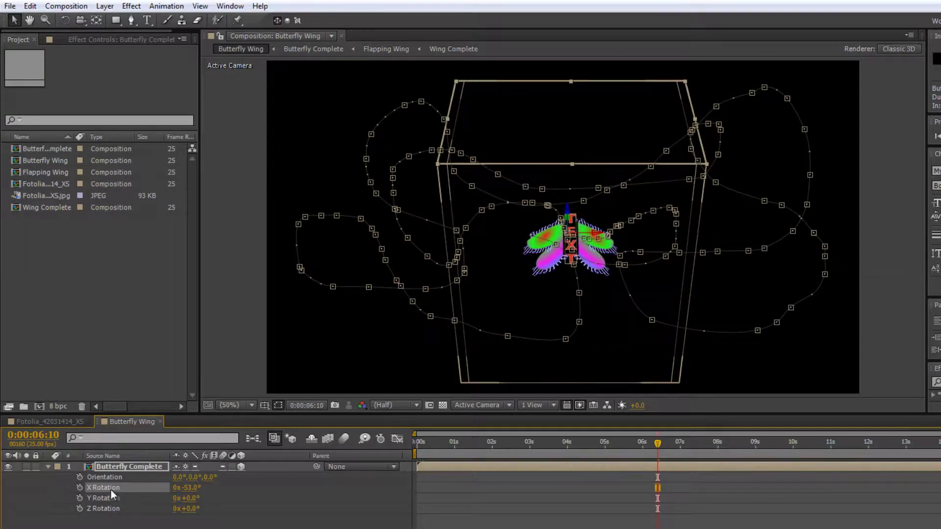
right_click(111, 490)
click(142, 489)
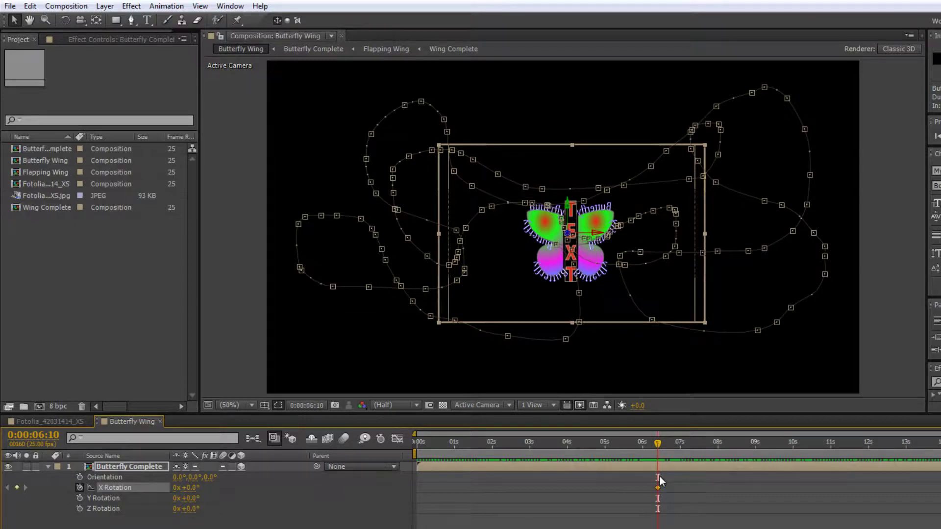
Step: Tilt the butterfly steeply back on X Rotation at 7:15 and review the tilt
drag(659, 445, 704, 451)
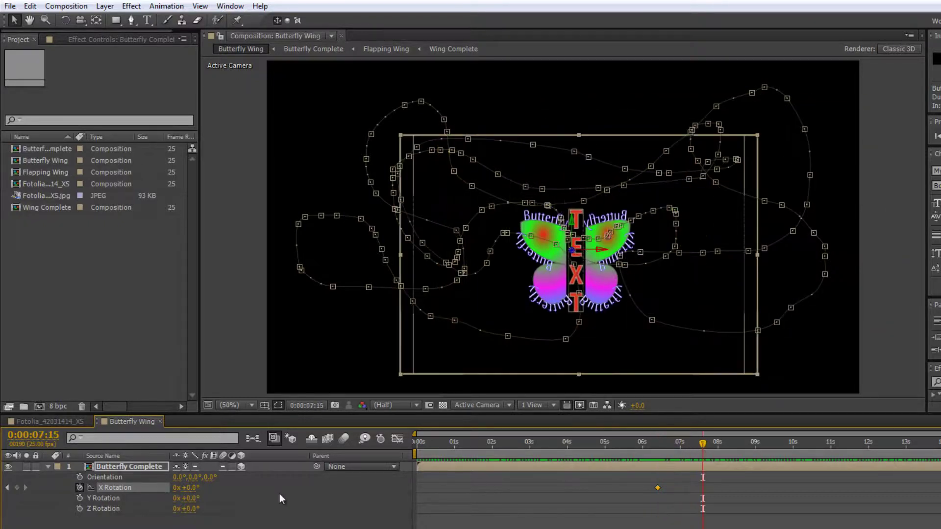
drag(193, 488, 160, 492)
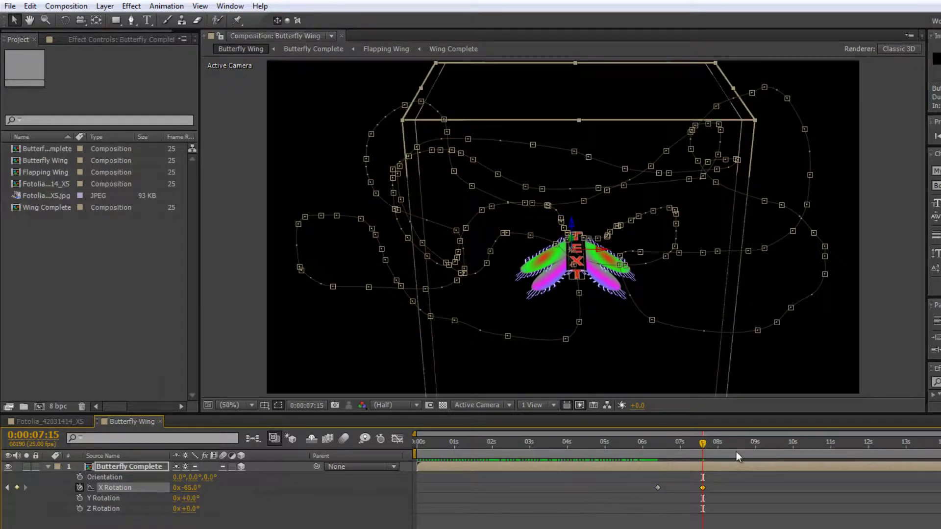
drag(704, 446, 939, 488)
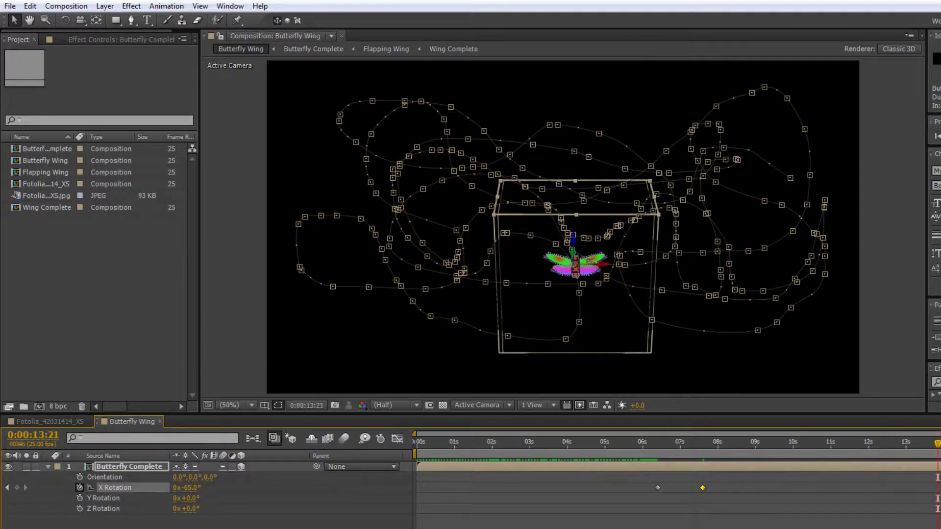
key(F2)
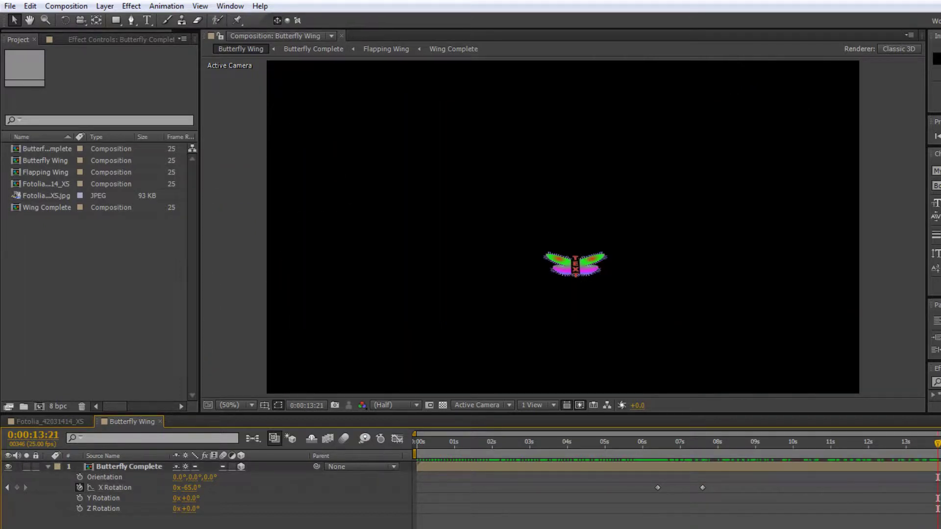